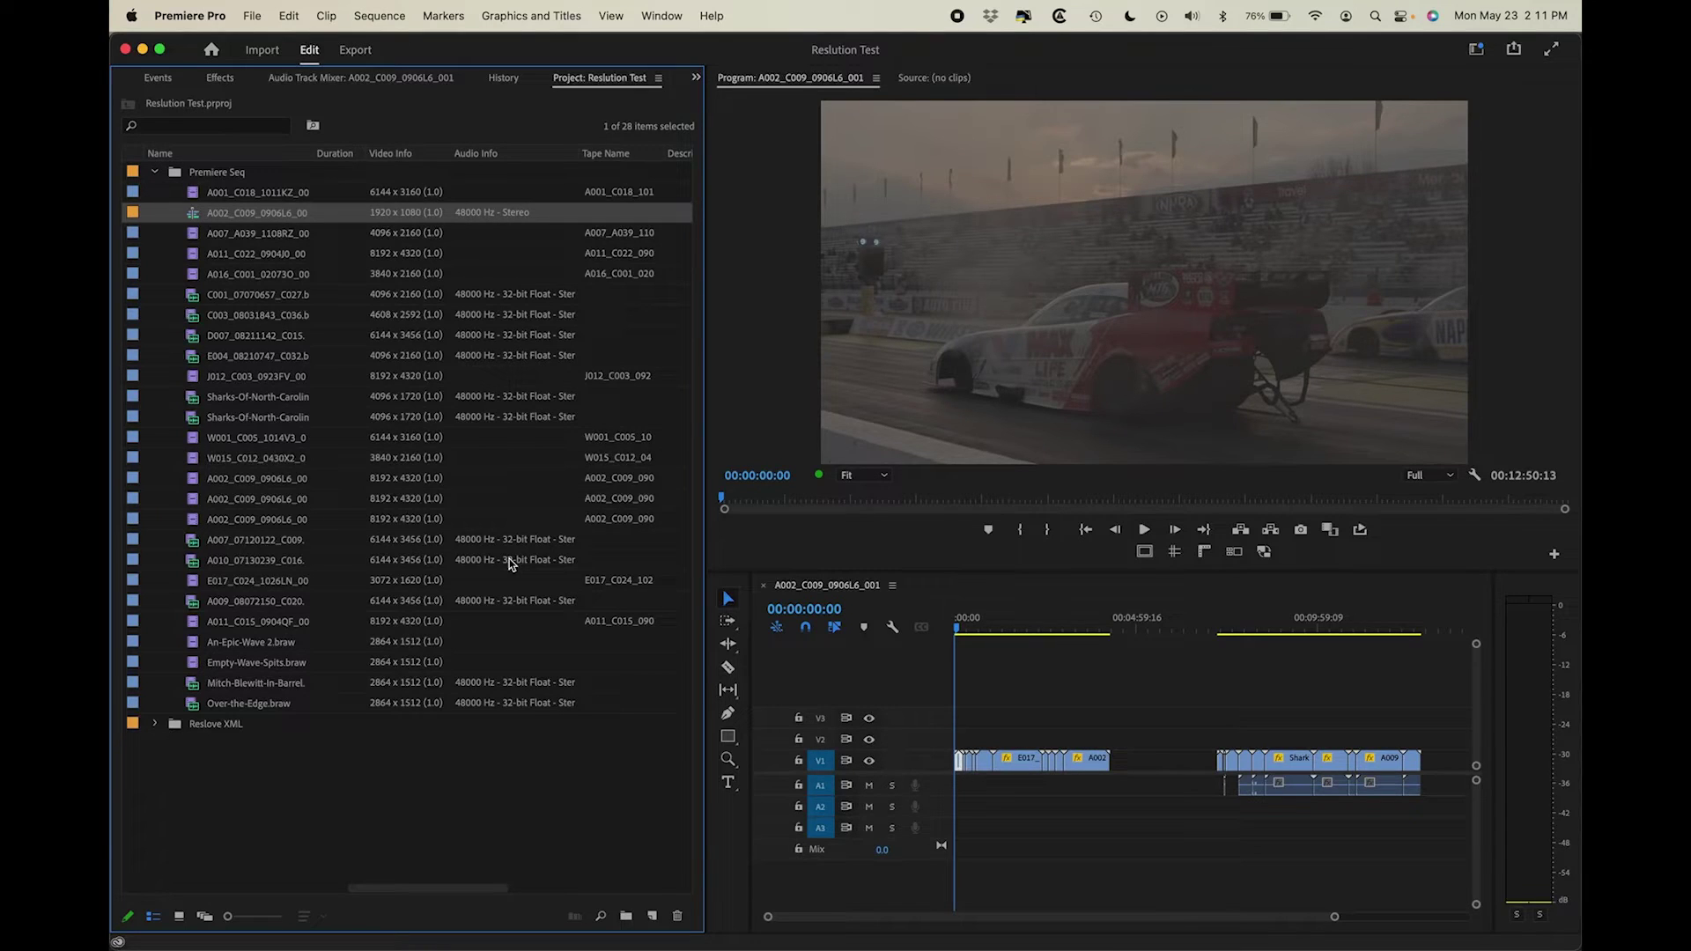
# Step: Jump the playhead to the underwater shark shot in sequence A002_C009_0906L6_001
pyautogui.click(1243, 621)
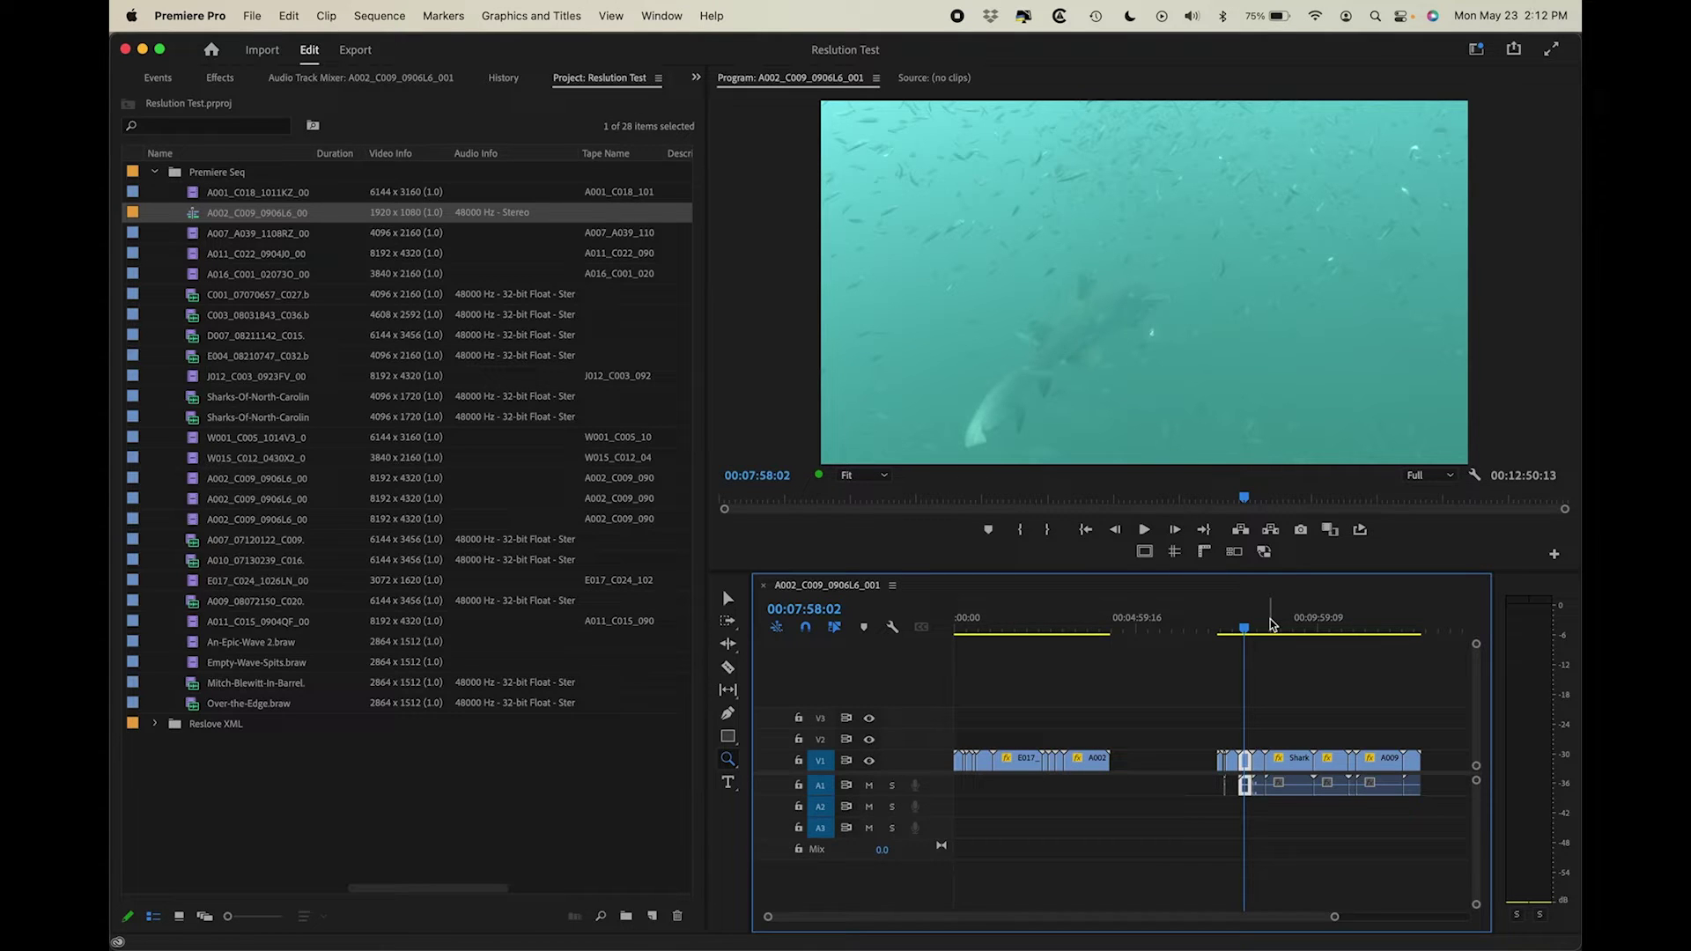
# Step: Inspect the motocross clip's scale and position settings in Effect Controls
pyautogui.click(1010, 623)
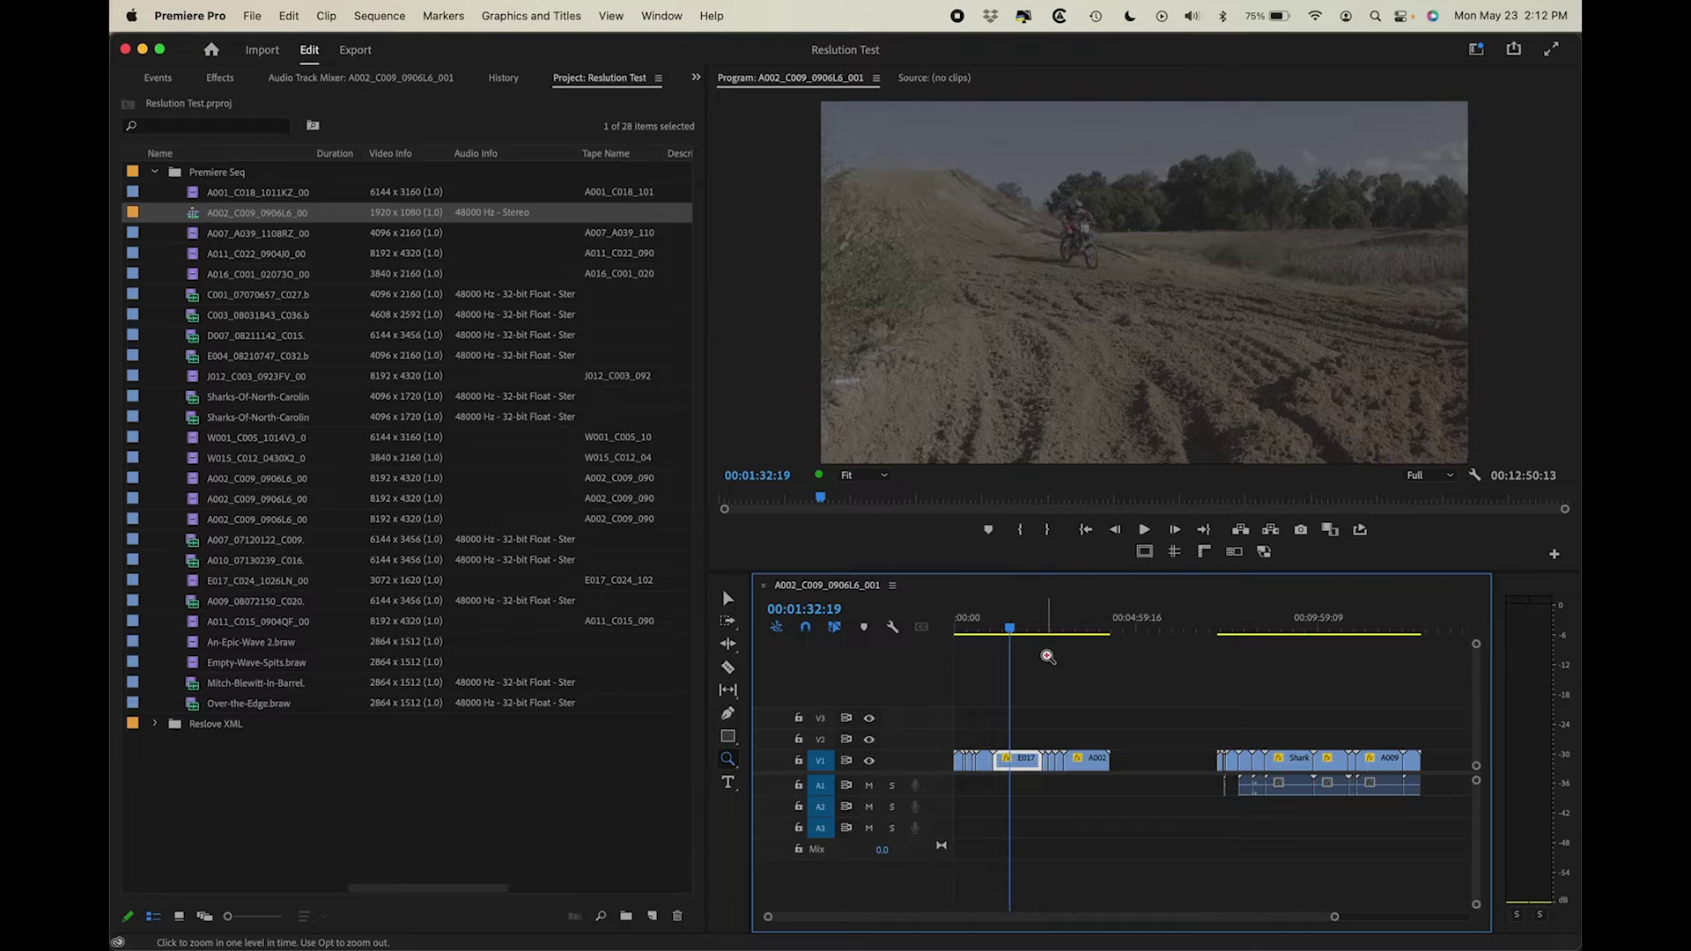
pyautogui.hotkey('shift', '5')
pyautogui.press('v')
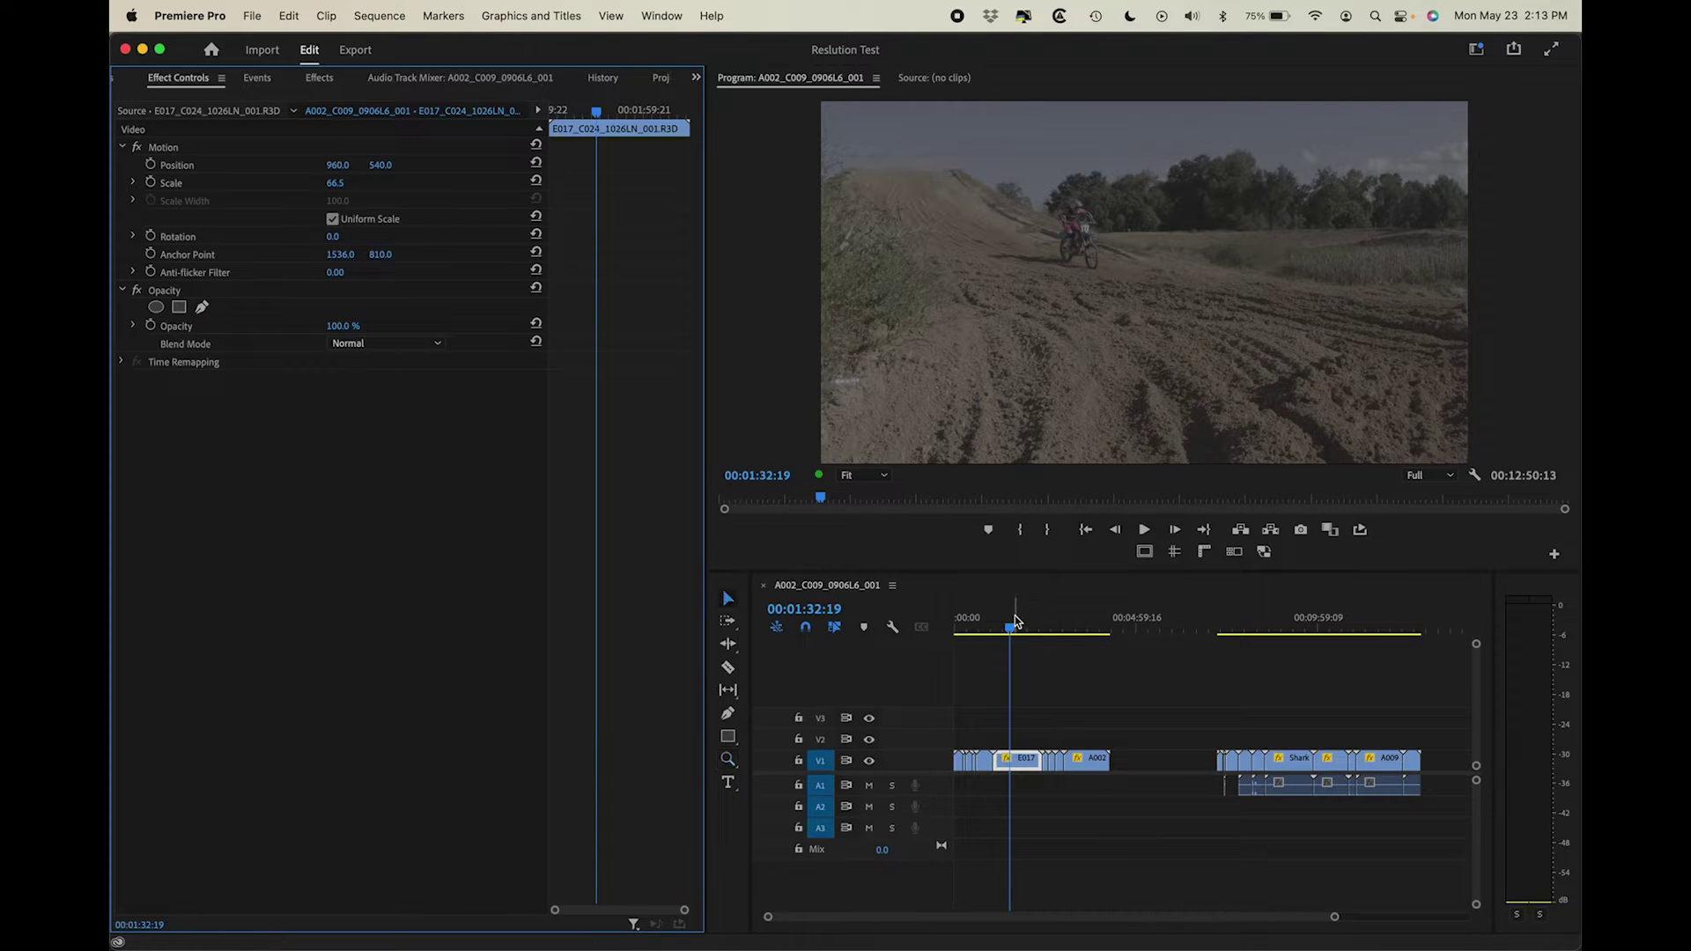
# Step: Step to the mantis clip's edit, then marquee-select all clips on the video and audio tracks
pyautogui.press('Down')
pyautogui.press('Down')
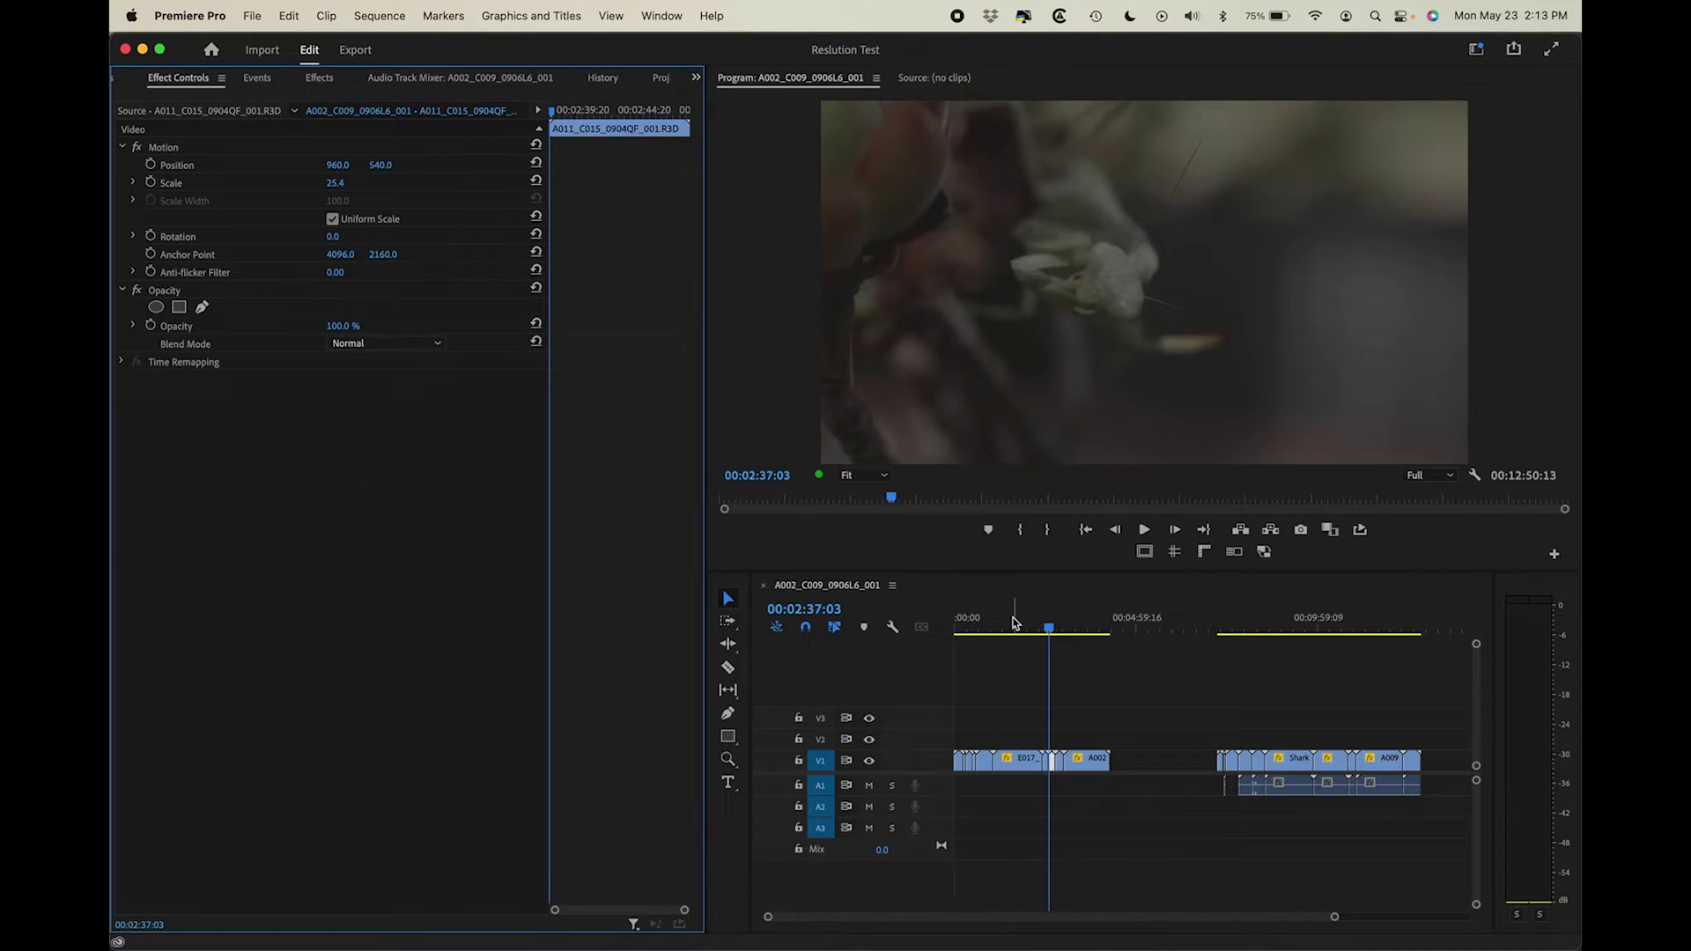
pyautogui.press('Up')
pyautogui.press('a')
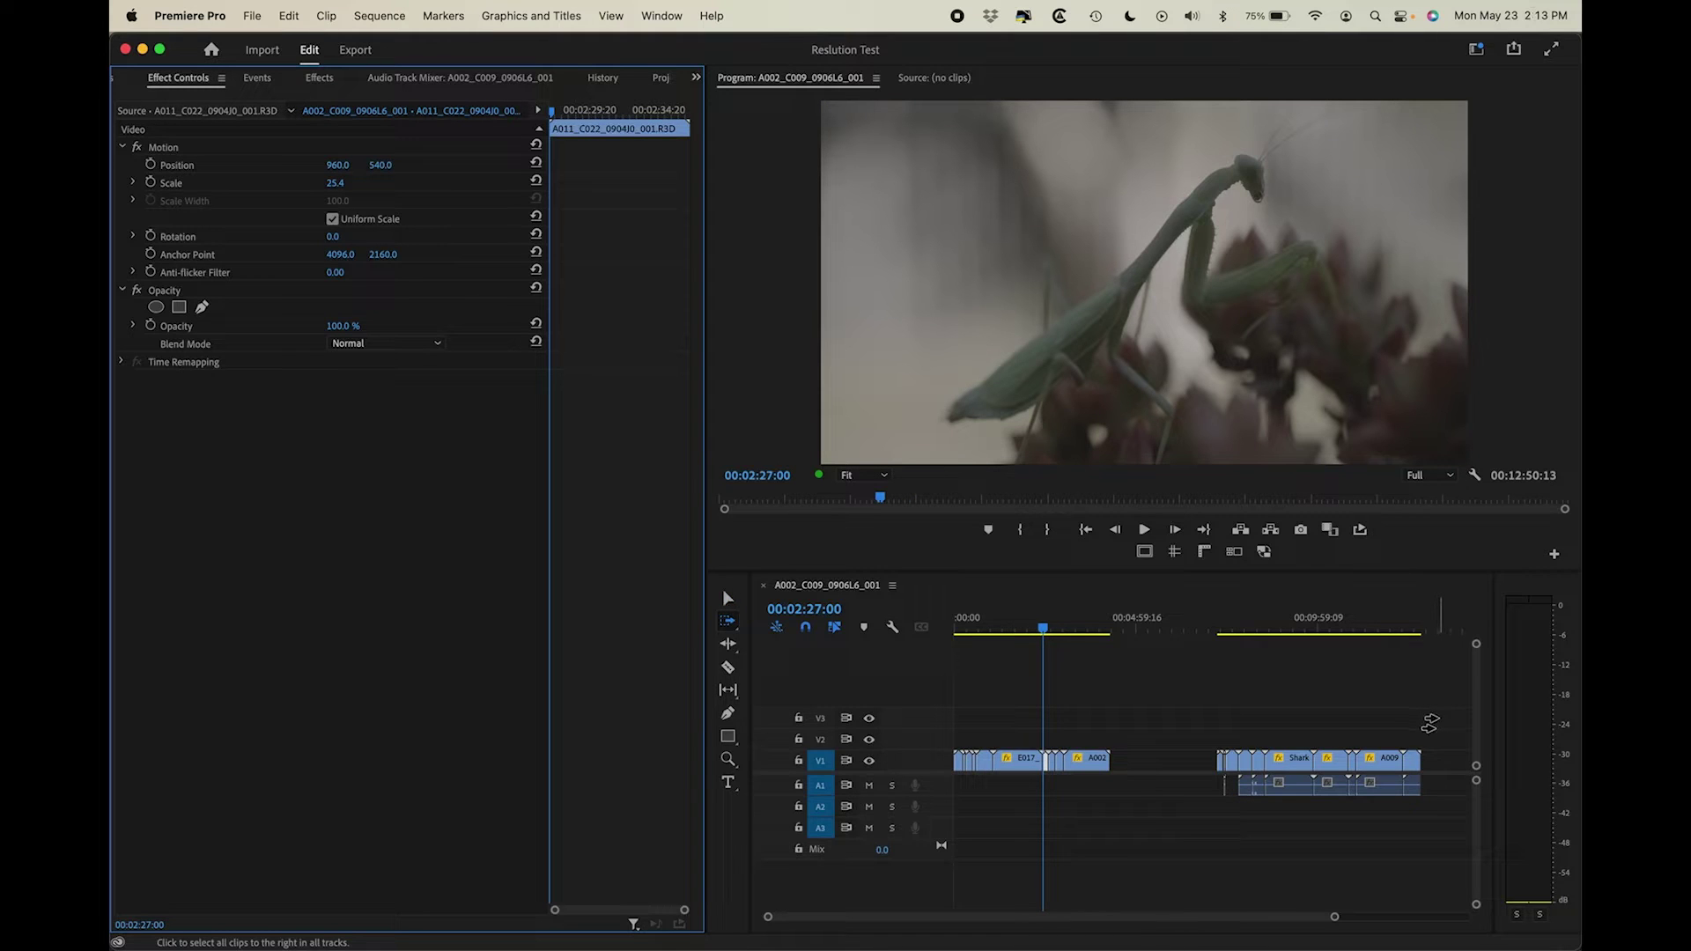
pyautogui.press('v')
pyautogui.moveTo(1426, 728); pyautogui.dragTo(891, 815)
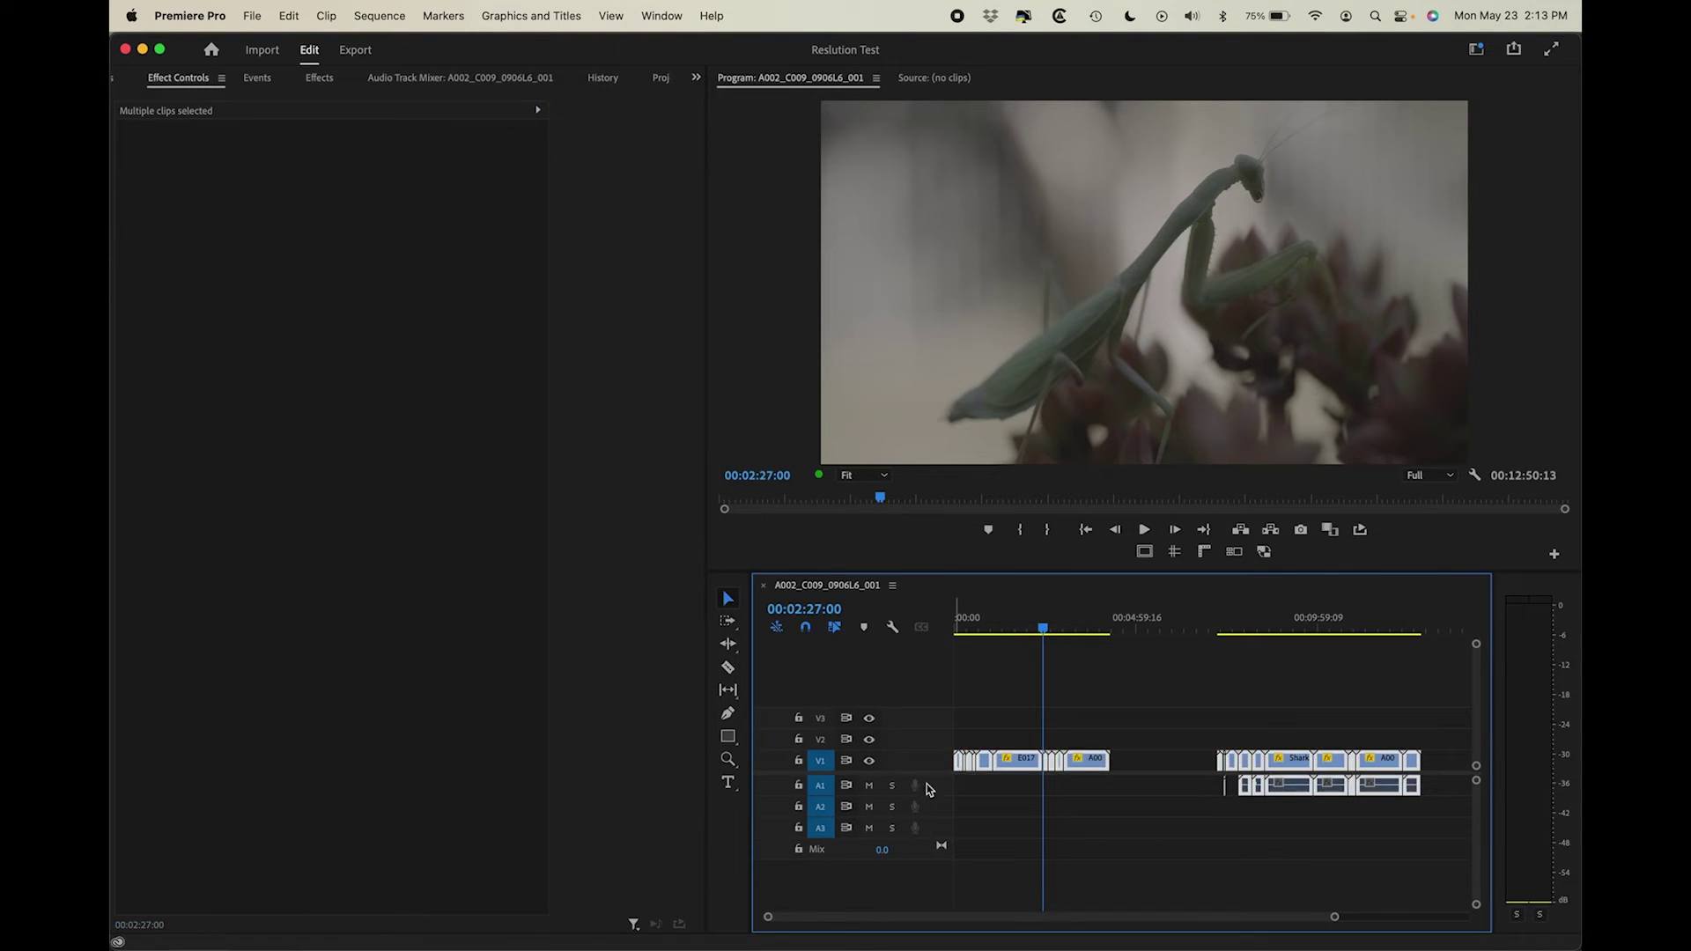
# Step: Check the selected clips' context options, then review the Media preferences page
pyautogui.rightClick(1007, 765)
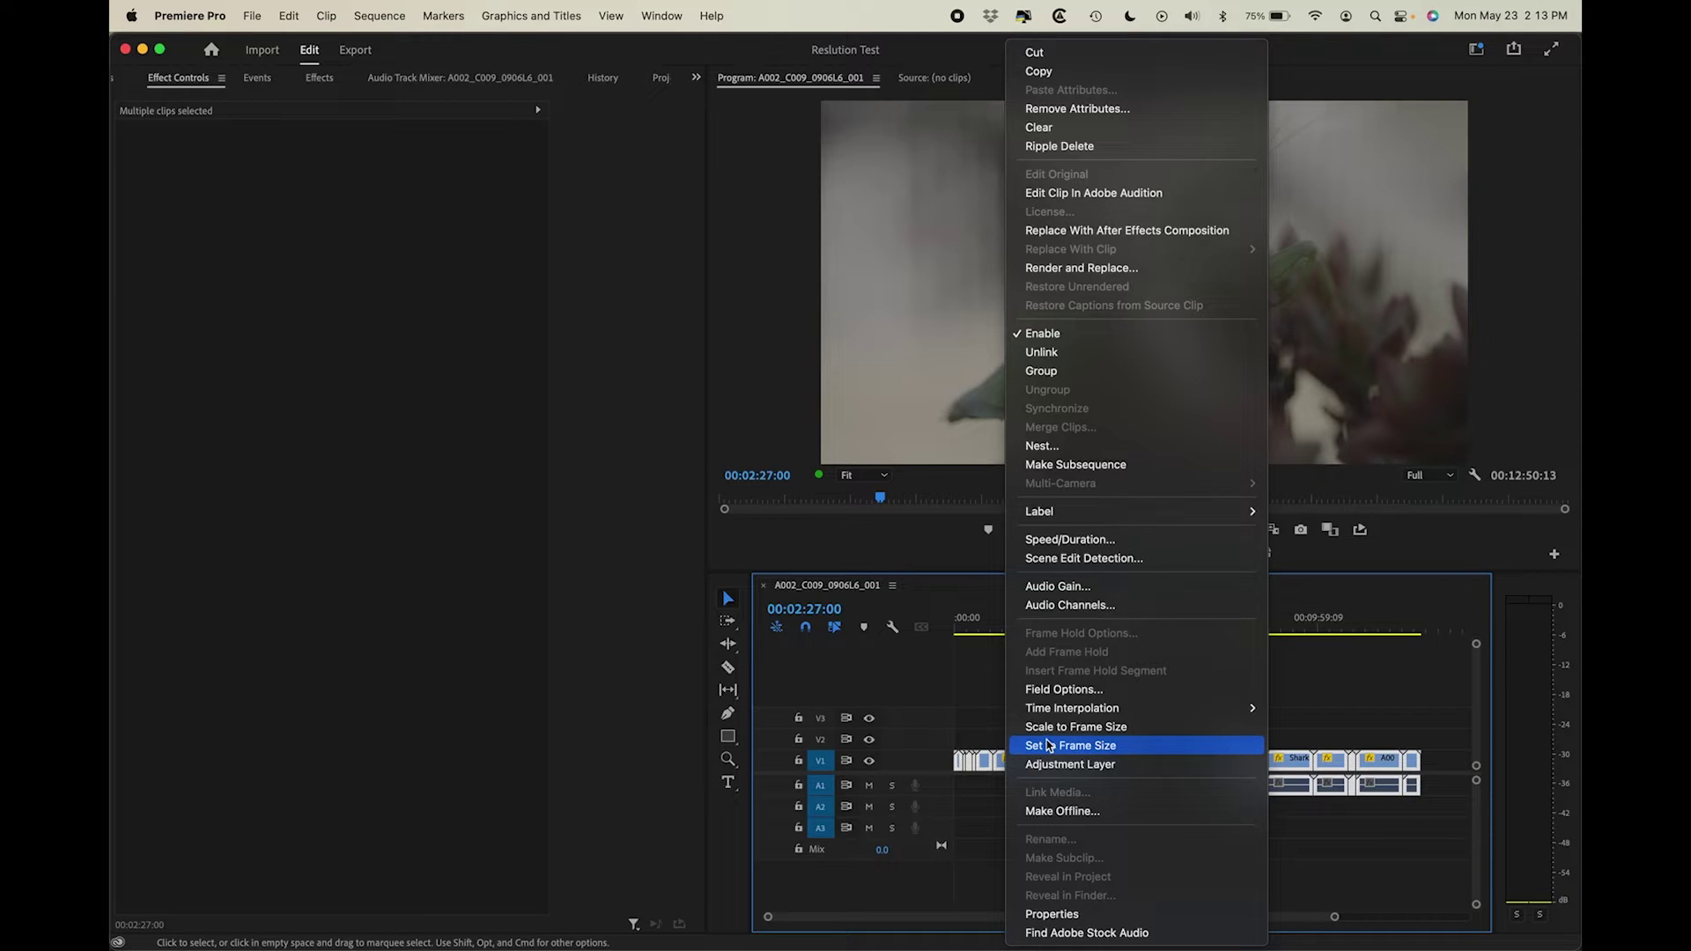
pyautogui.click(969, 669)
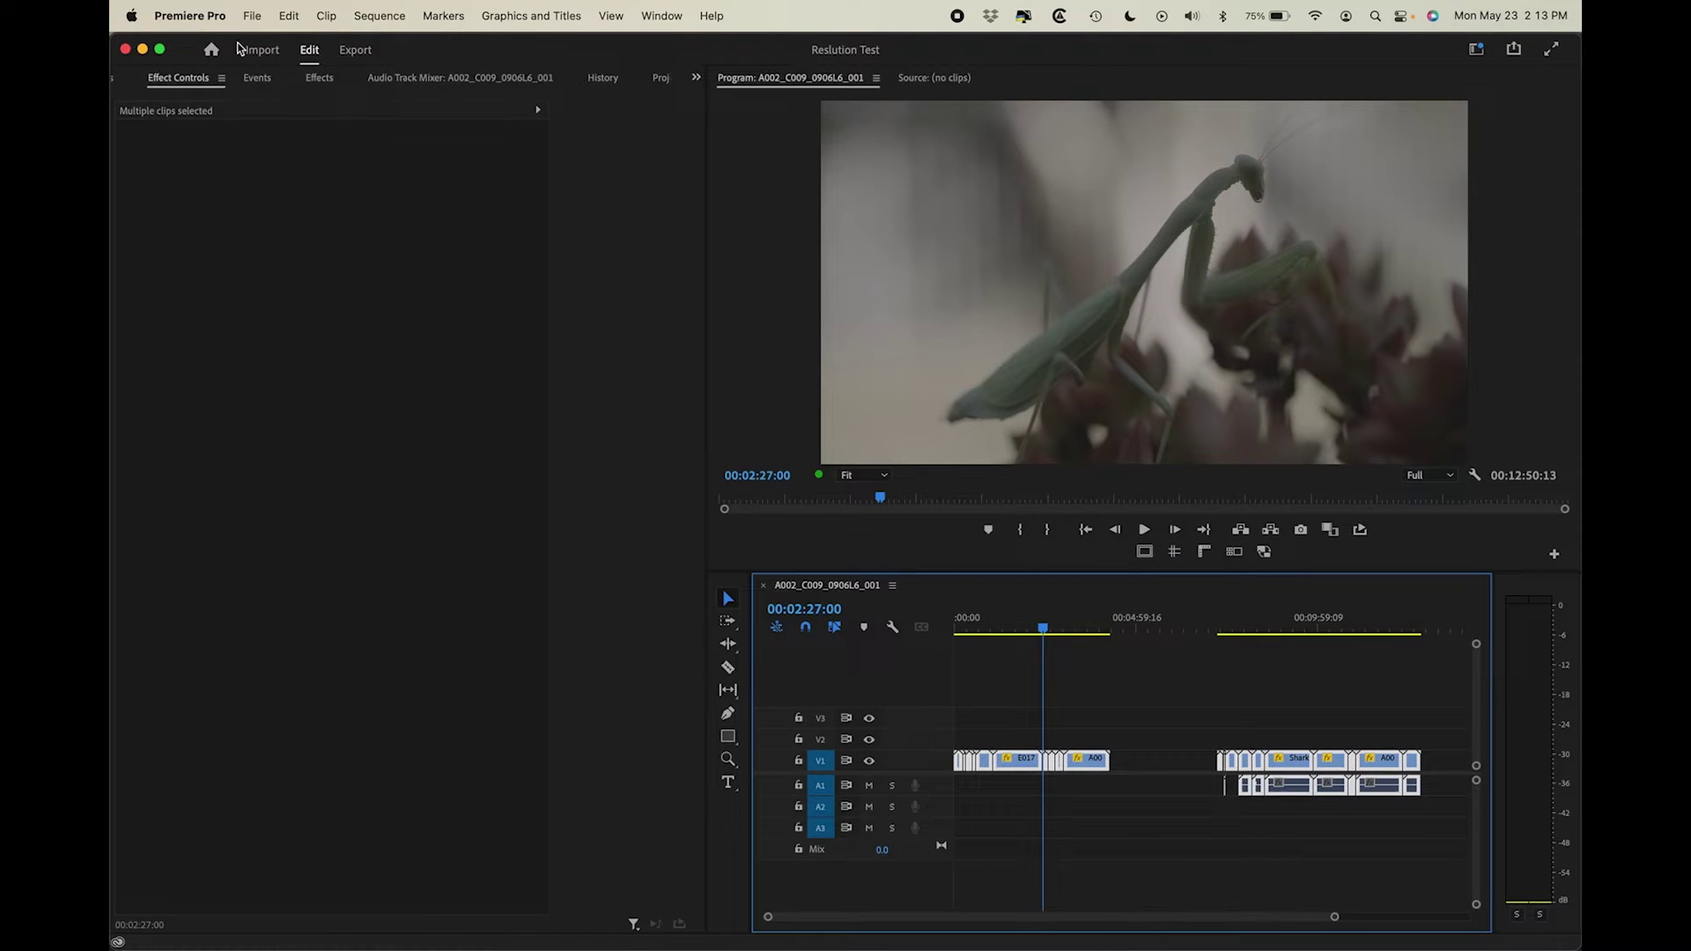
pyautogui.click(189, 15)
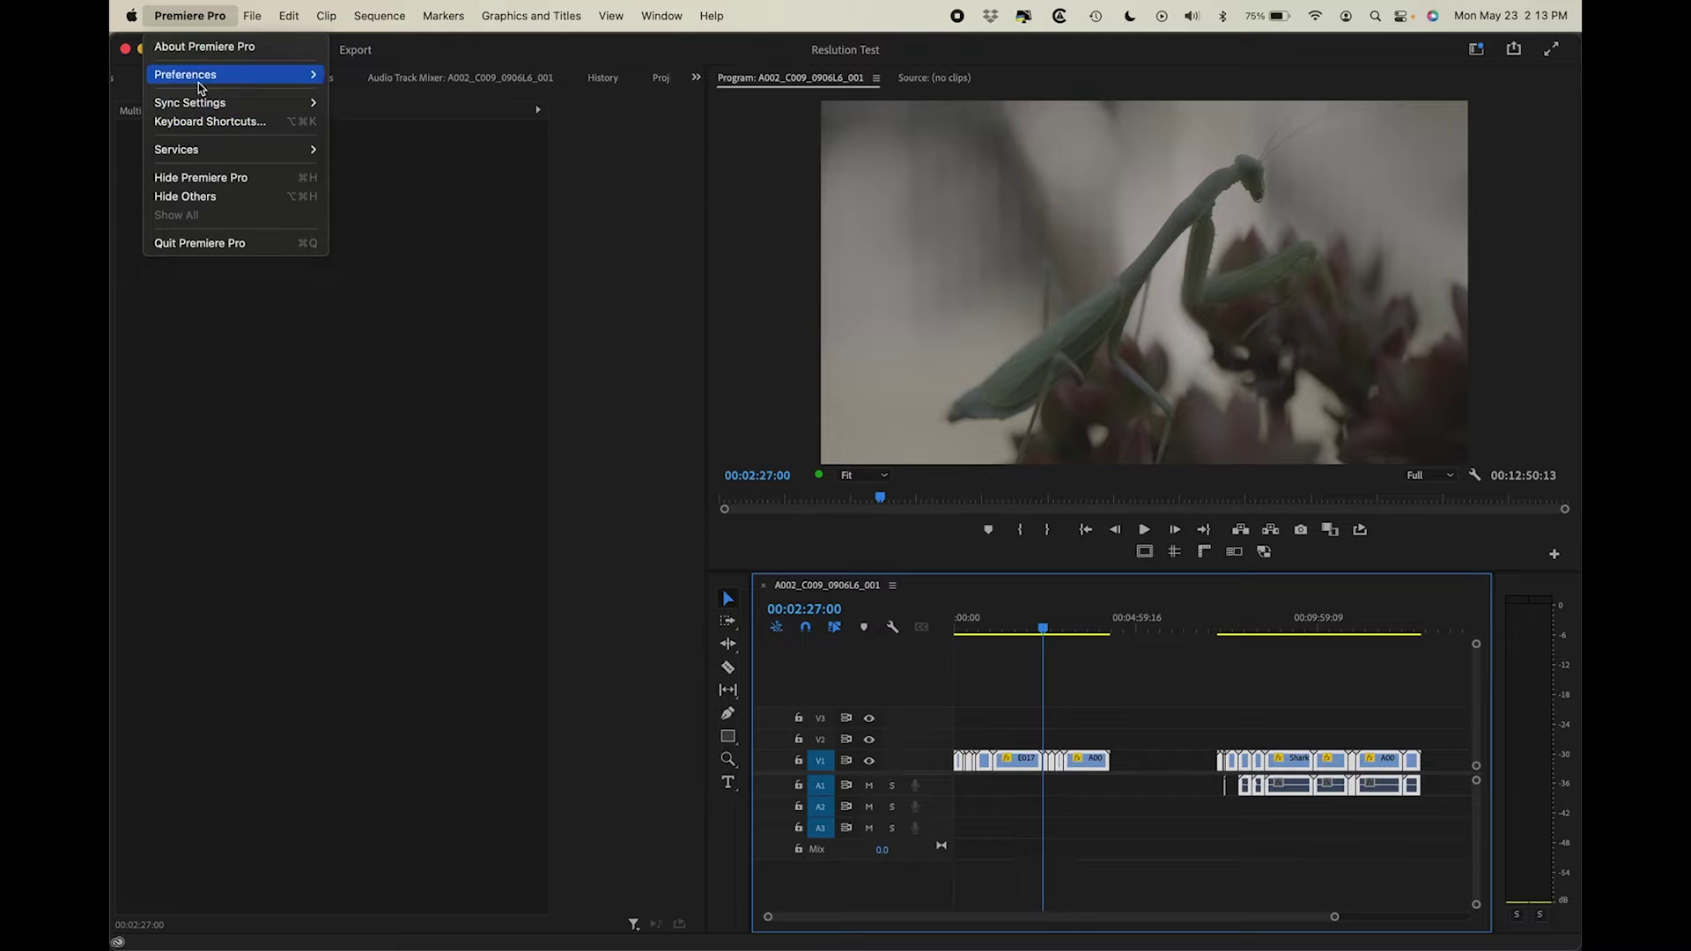
pyautogui.moveTo(198, 83)
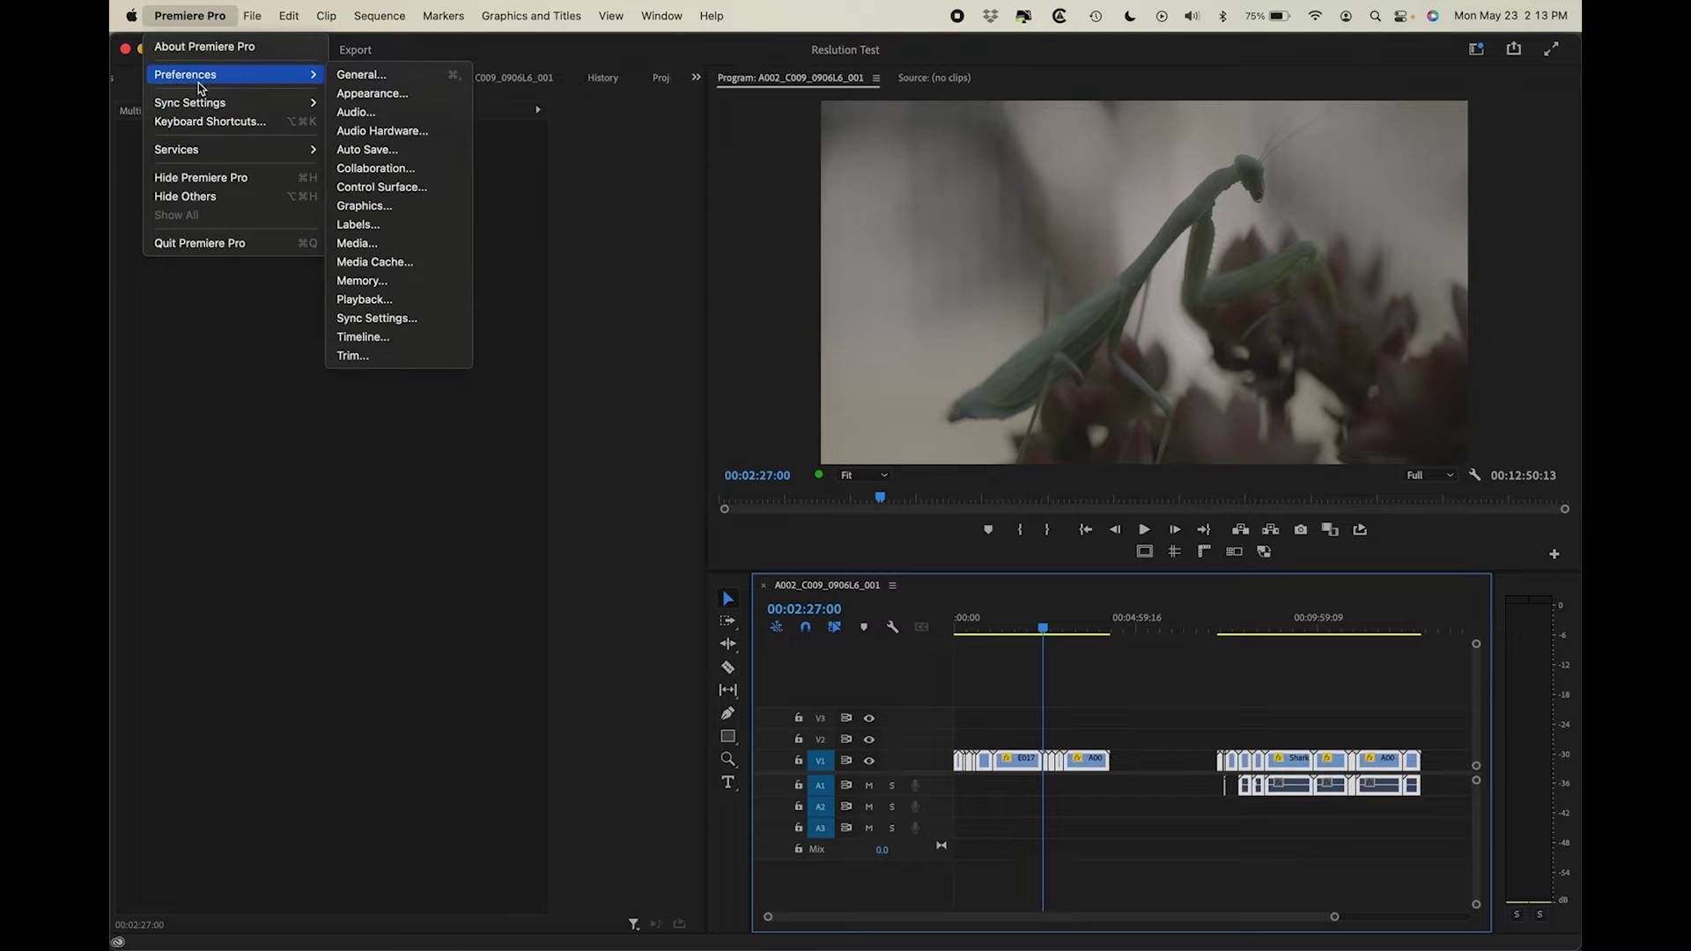
pyautogui.click(392, 243)
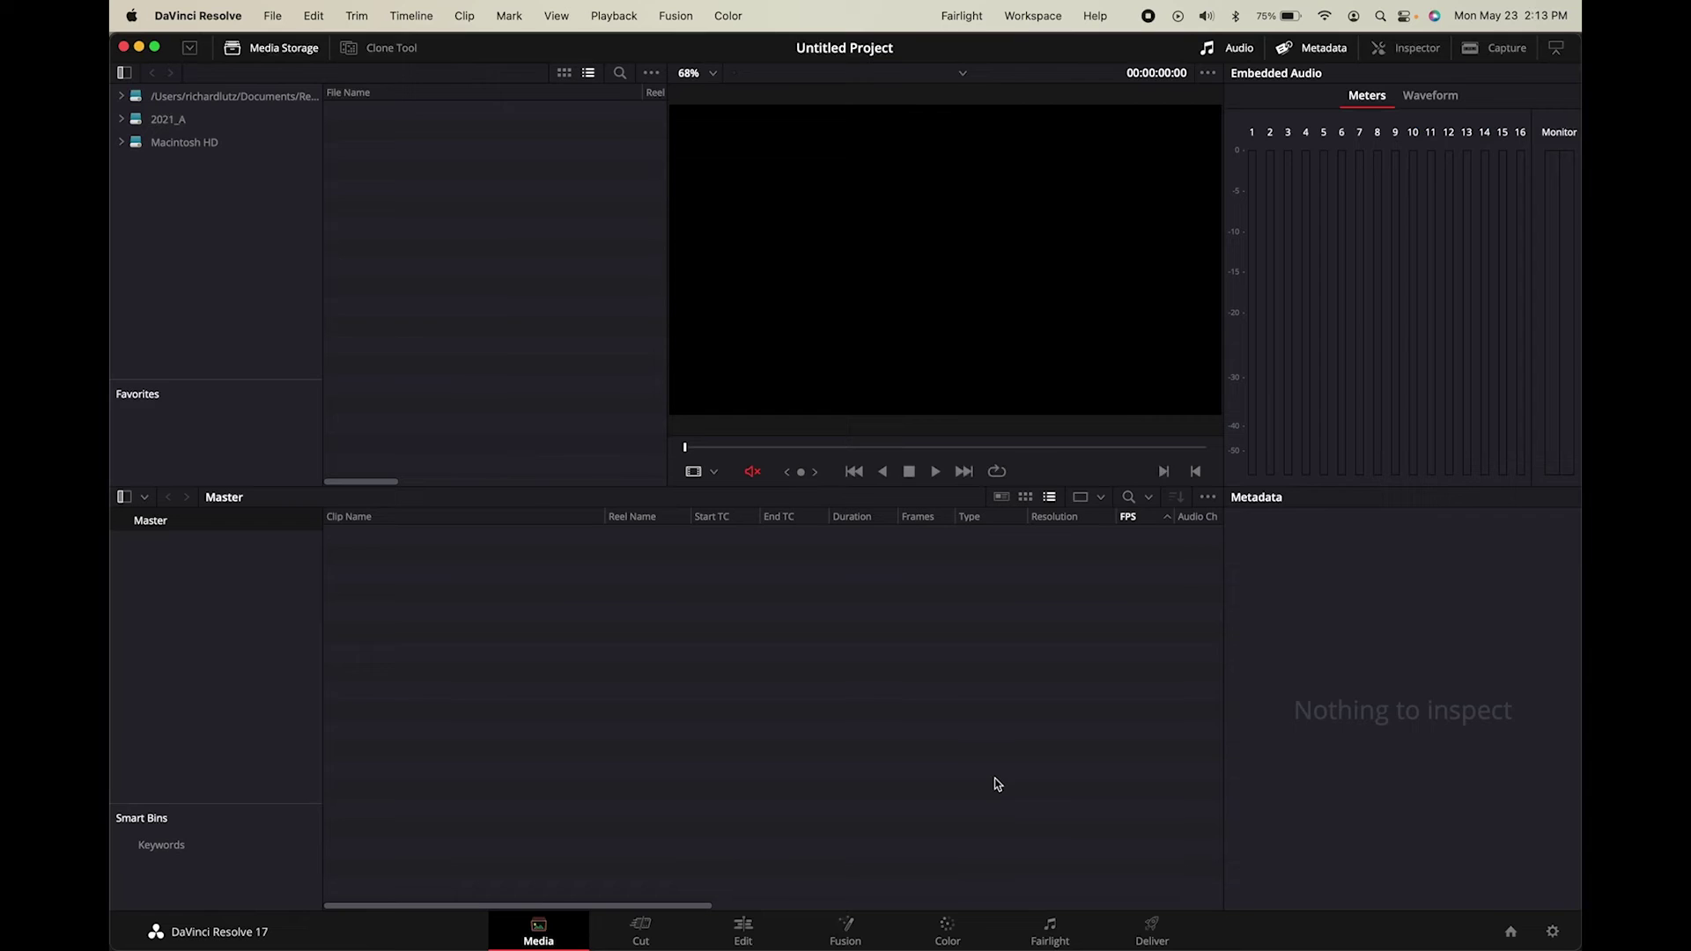
# Step: Import Reslution Test.xml from 20220519_ResolutionTest/_Project Files/Premiere Pro XML as a timeline
pyautogui.rightClick(989, 774)
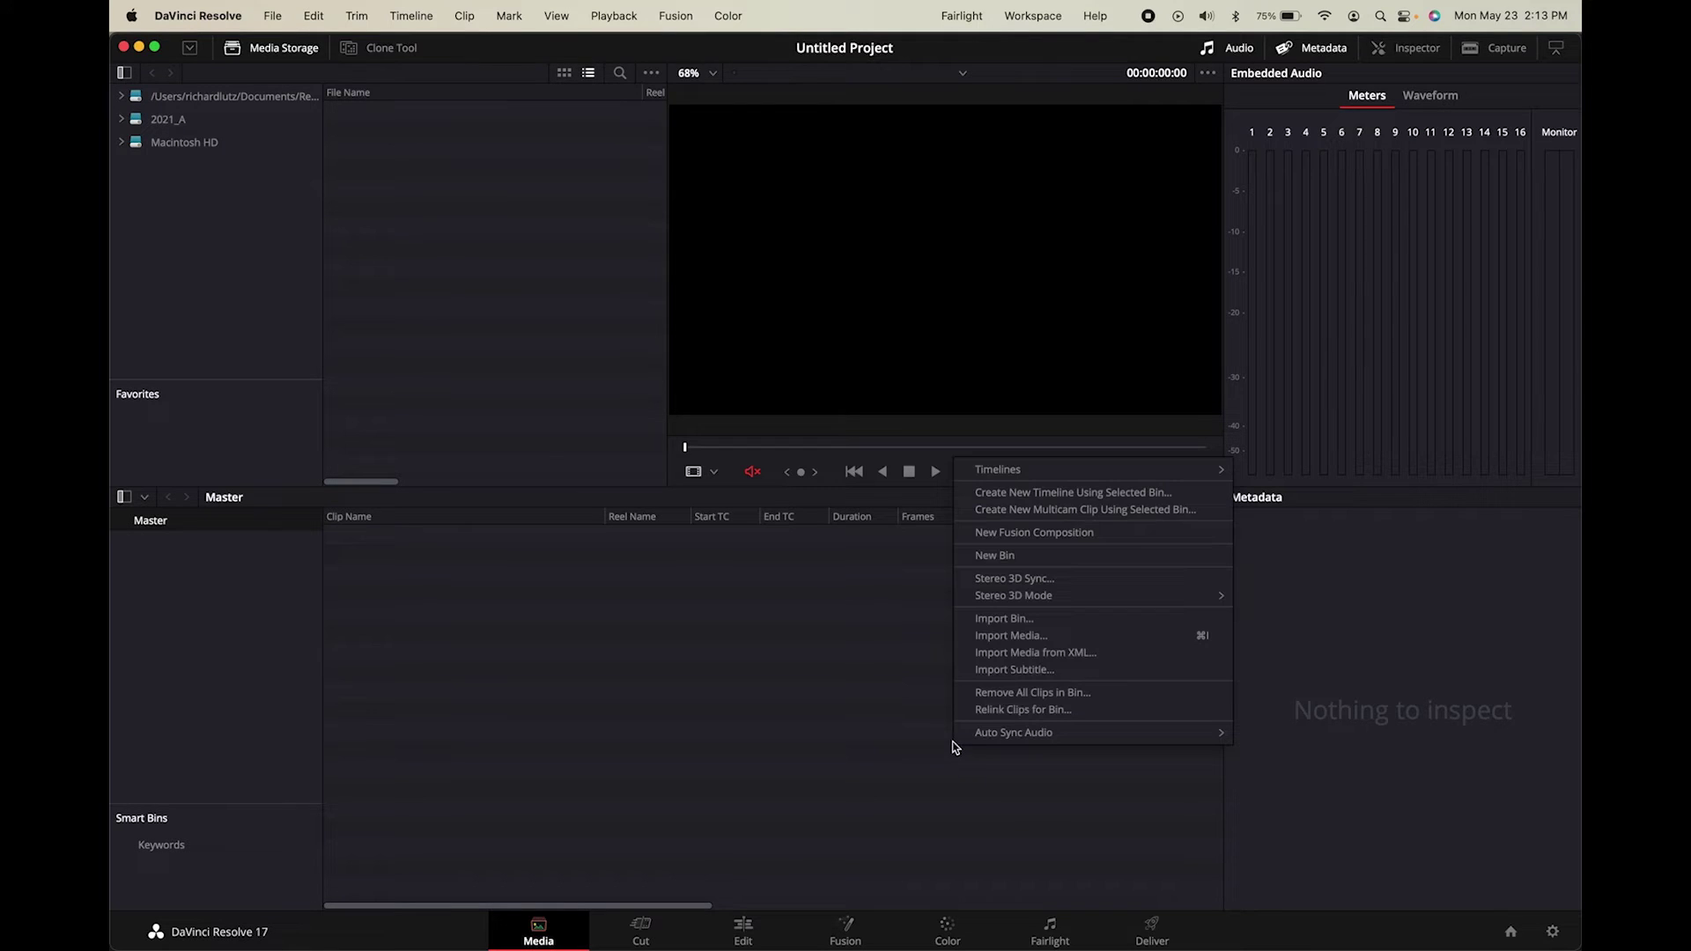
pyautogui.moveTo(1045, 468)
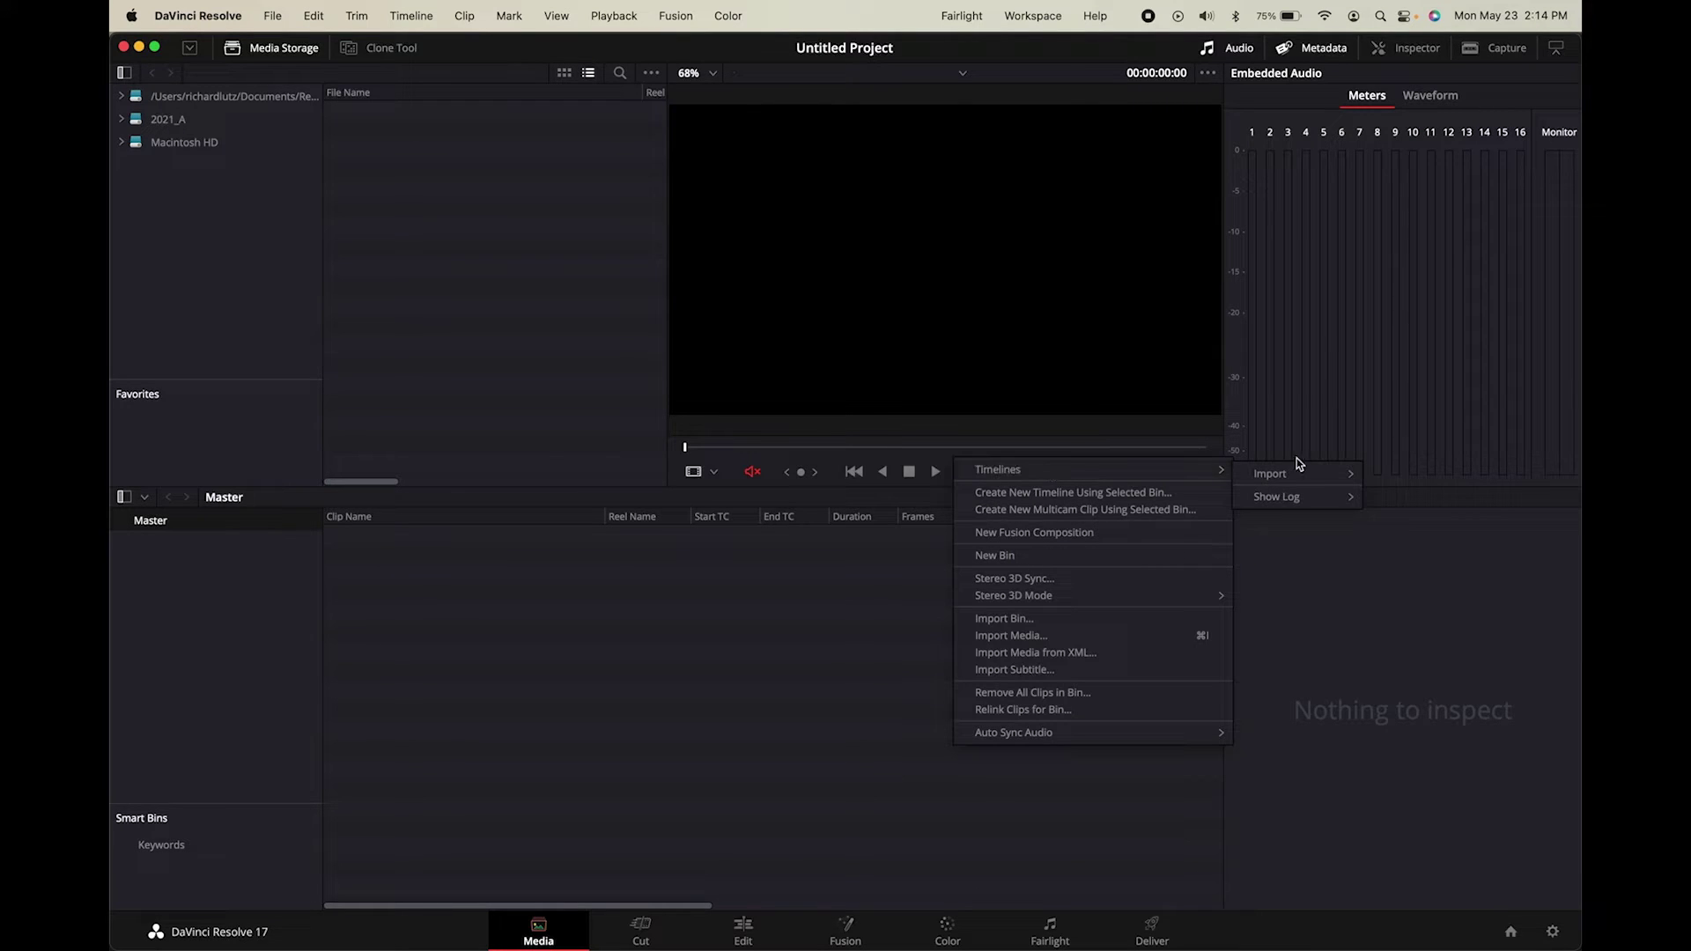
pyautogui.moveTo(1356, 467)
pyautogui.click(1413, 472)
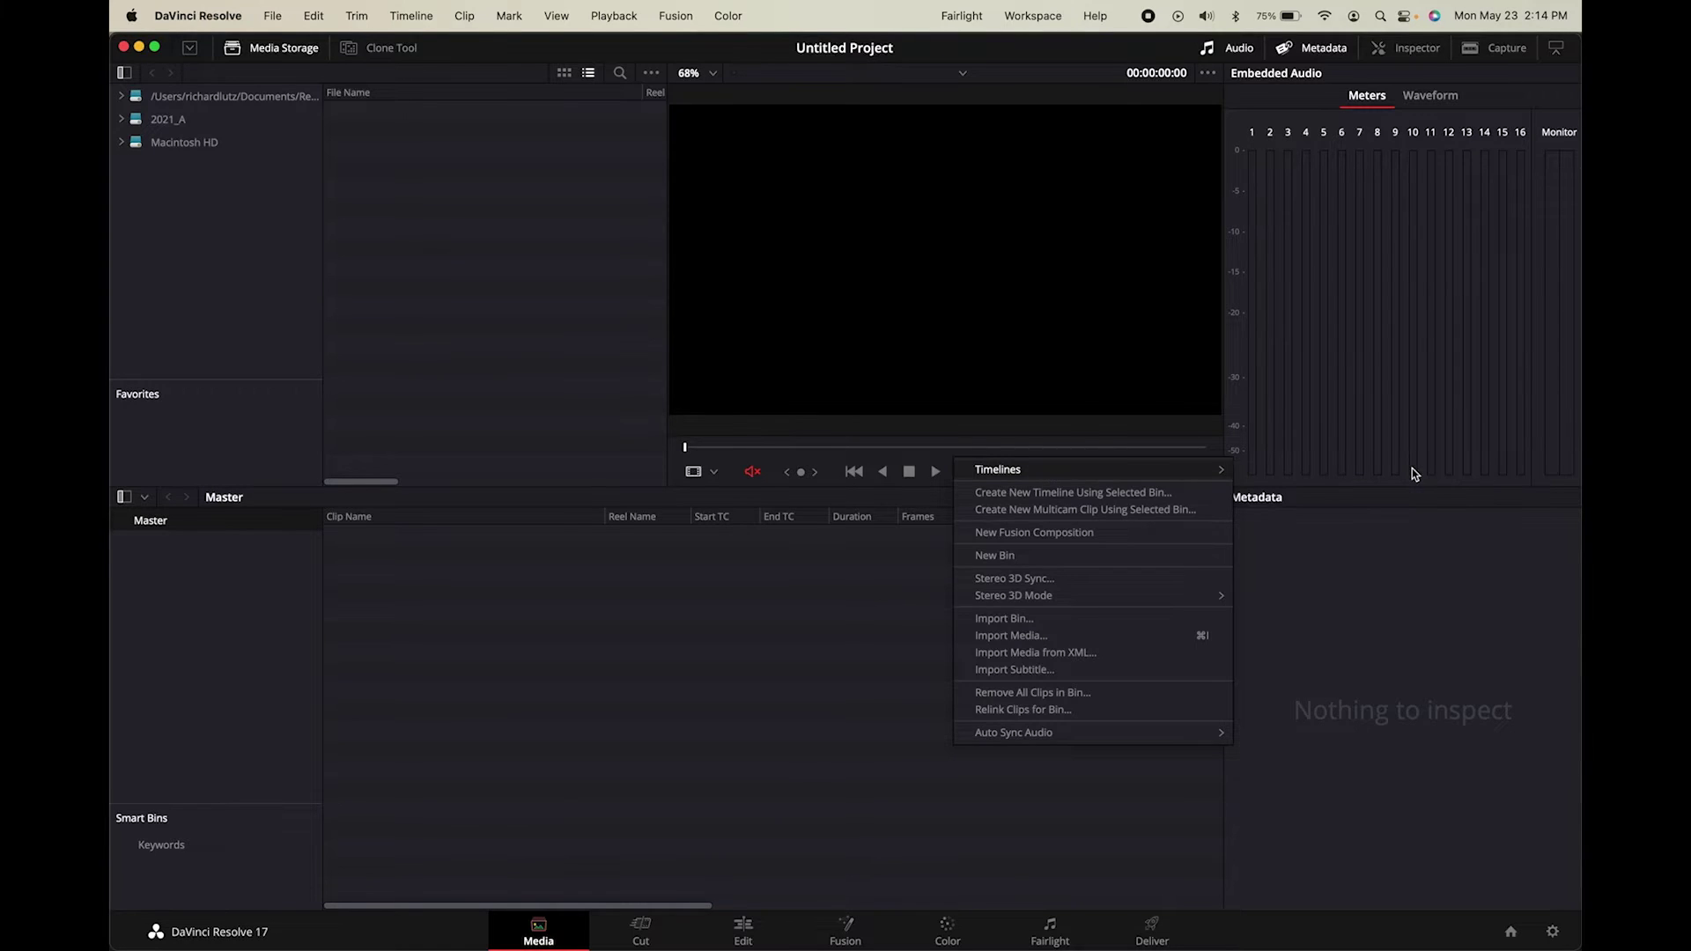
pyautogui.click(820, 622)
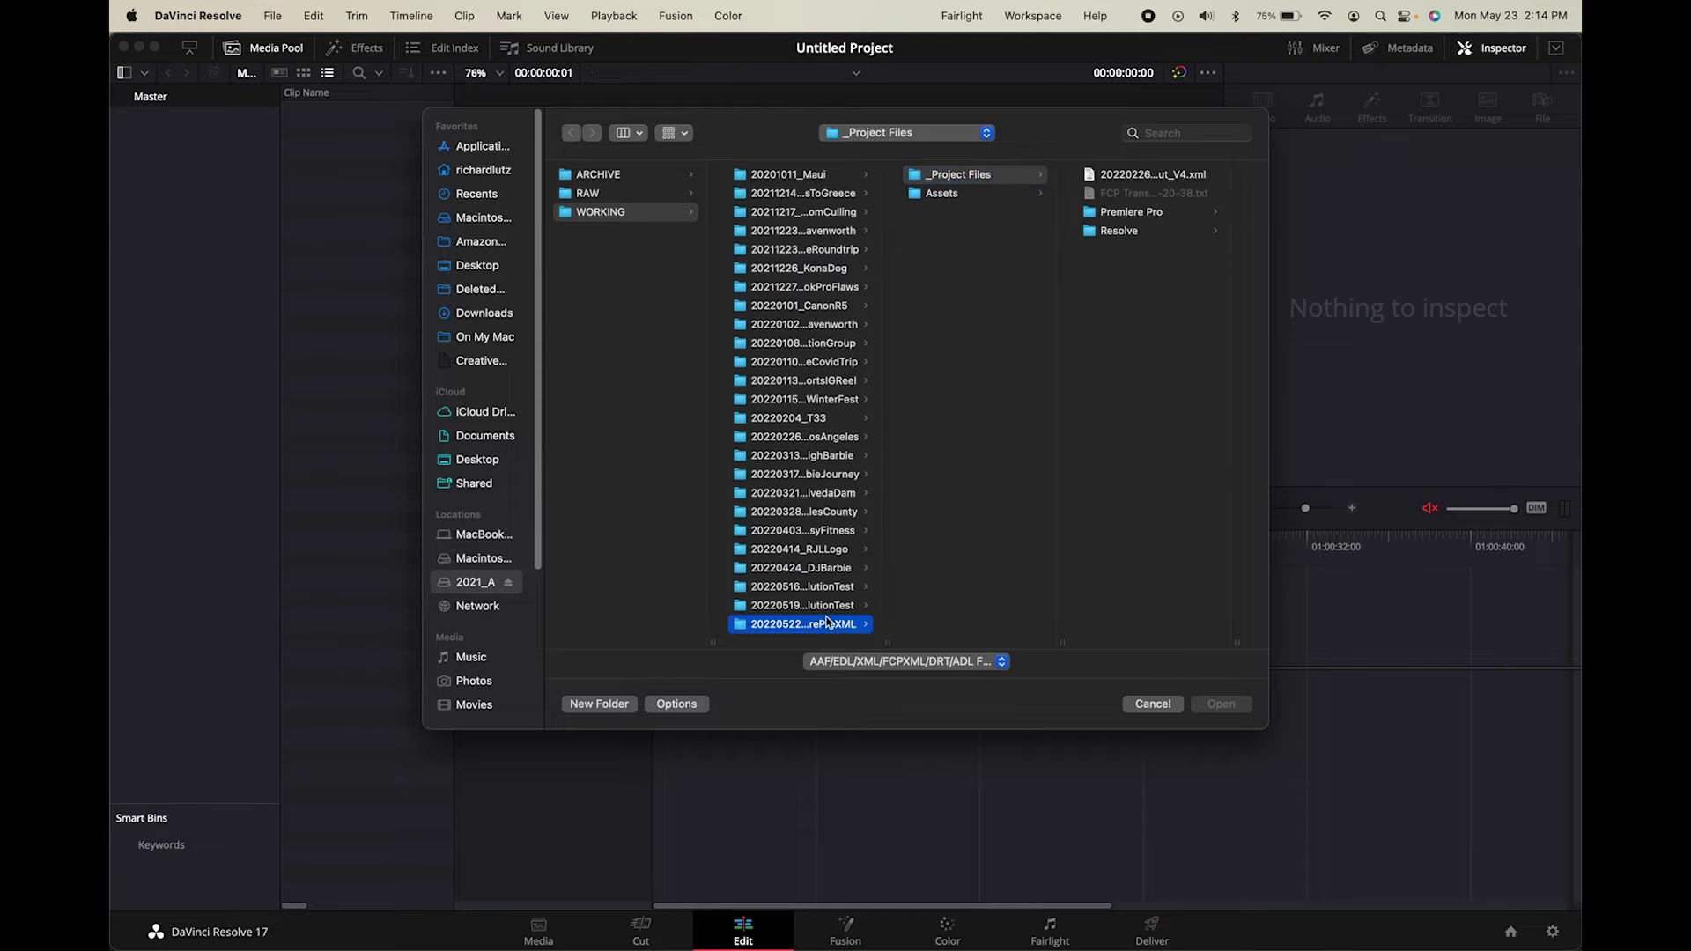
pyautogui.click(850, 608)
pyautogui.click(973, 175)
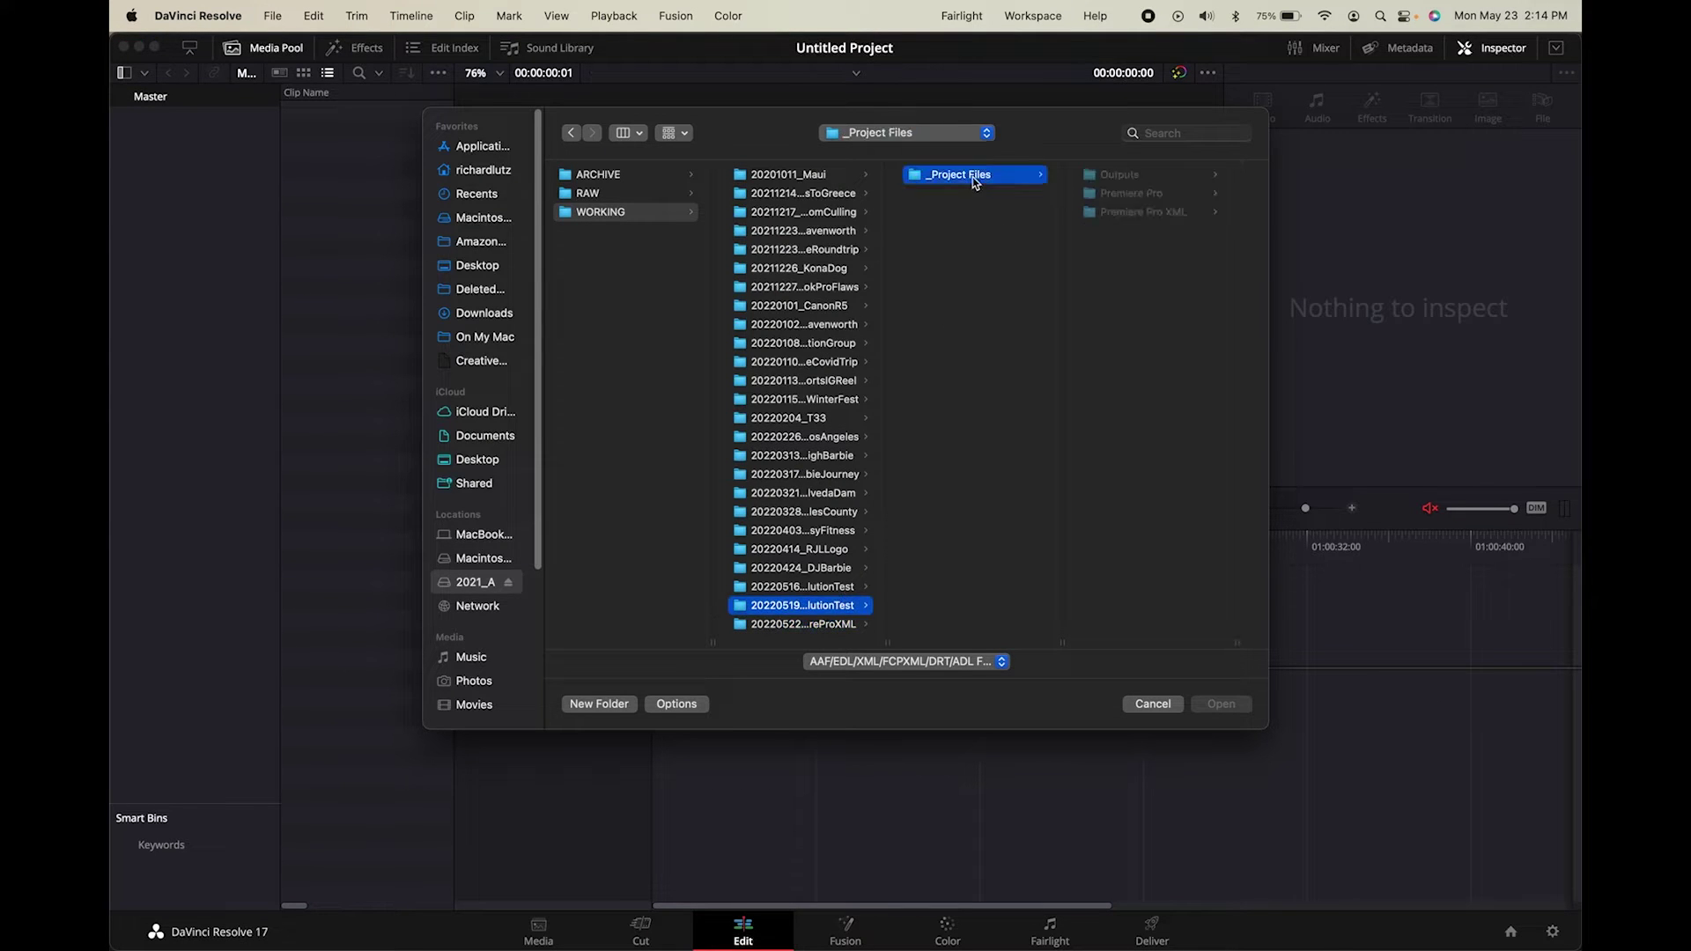
pyautogui.click(1147, 212)
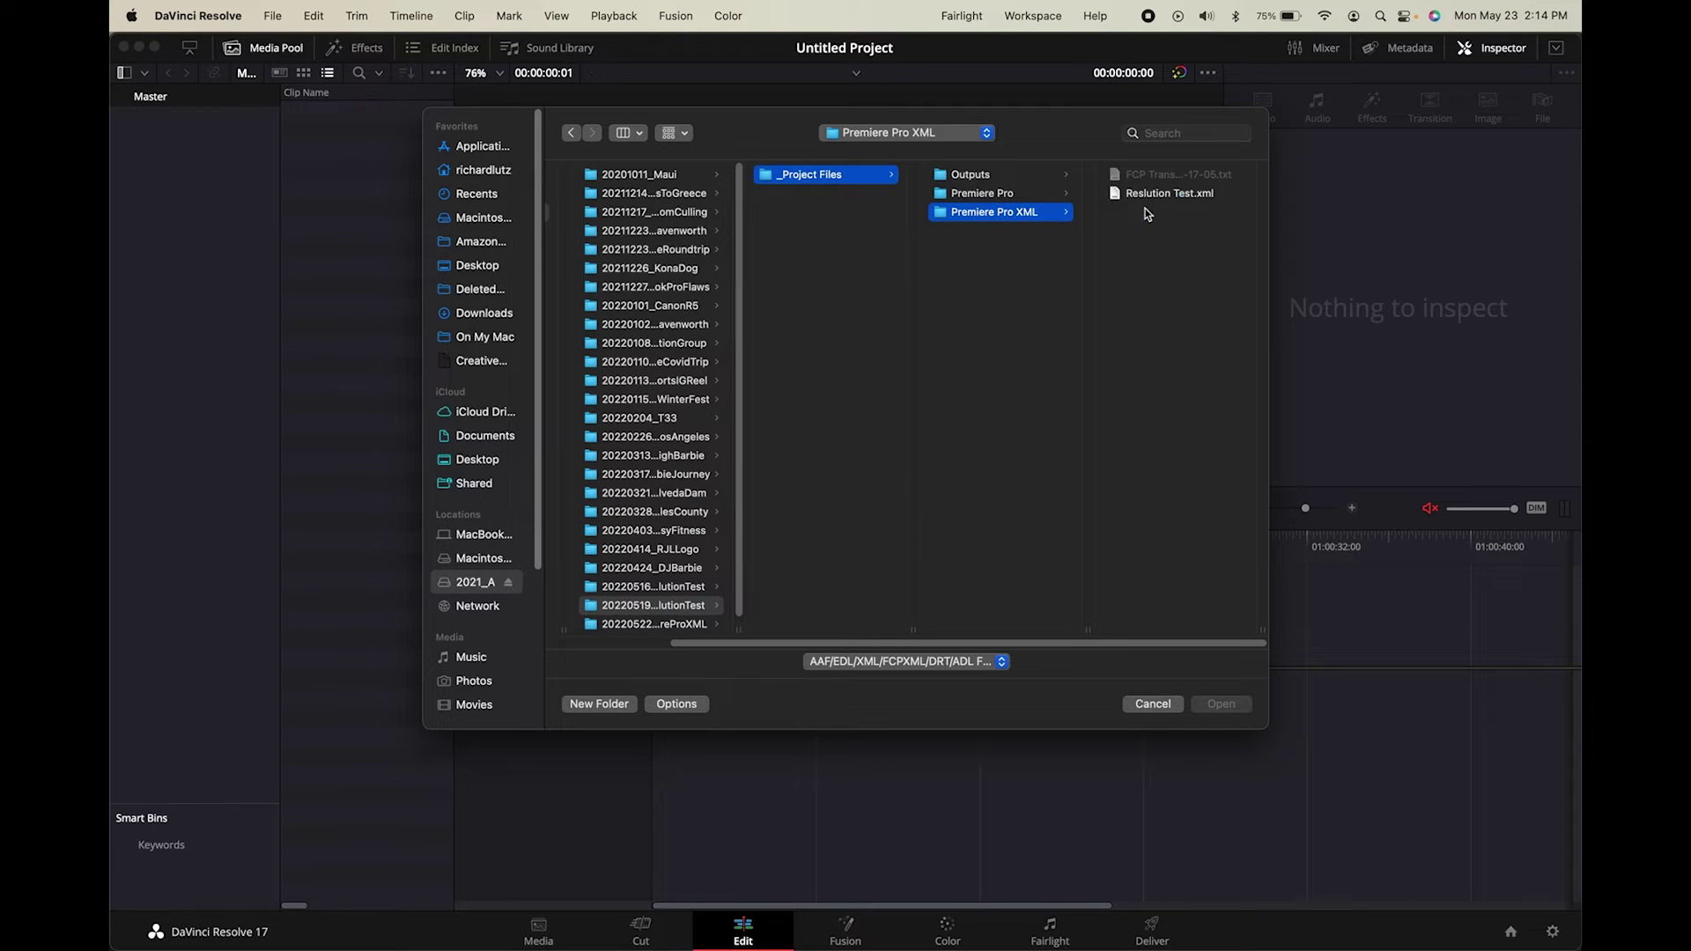
pyautogui.click(1147, 192)
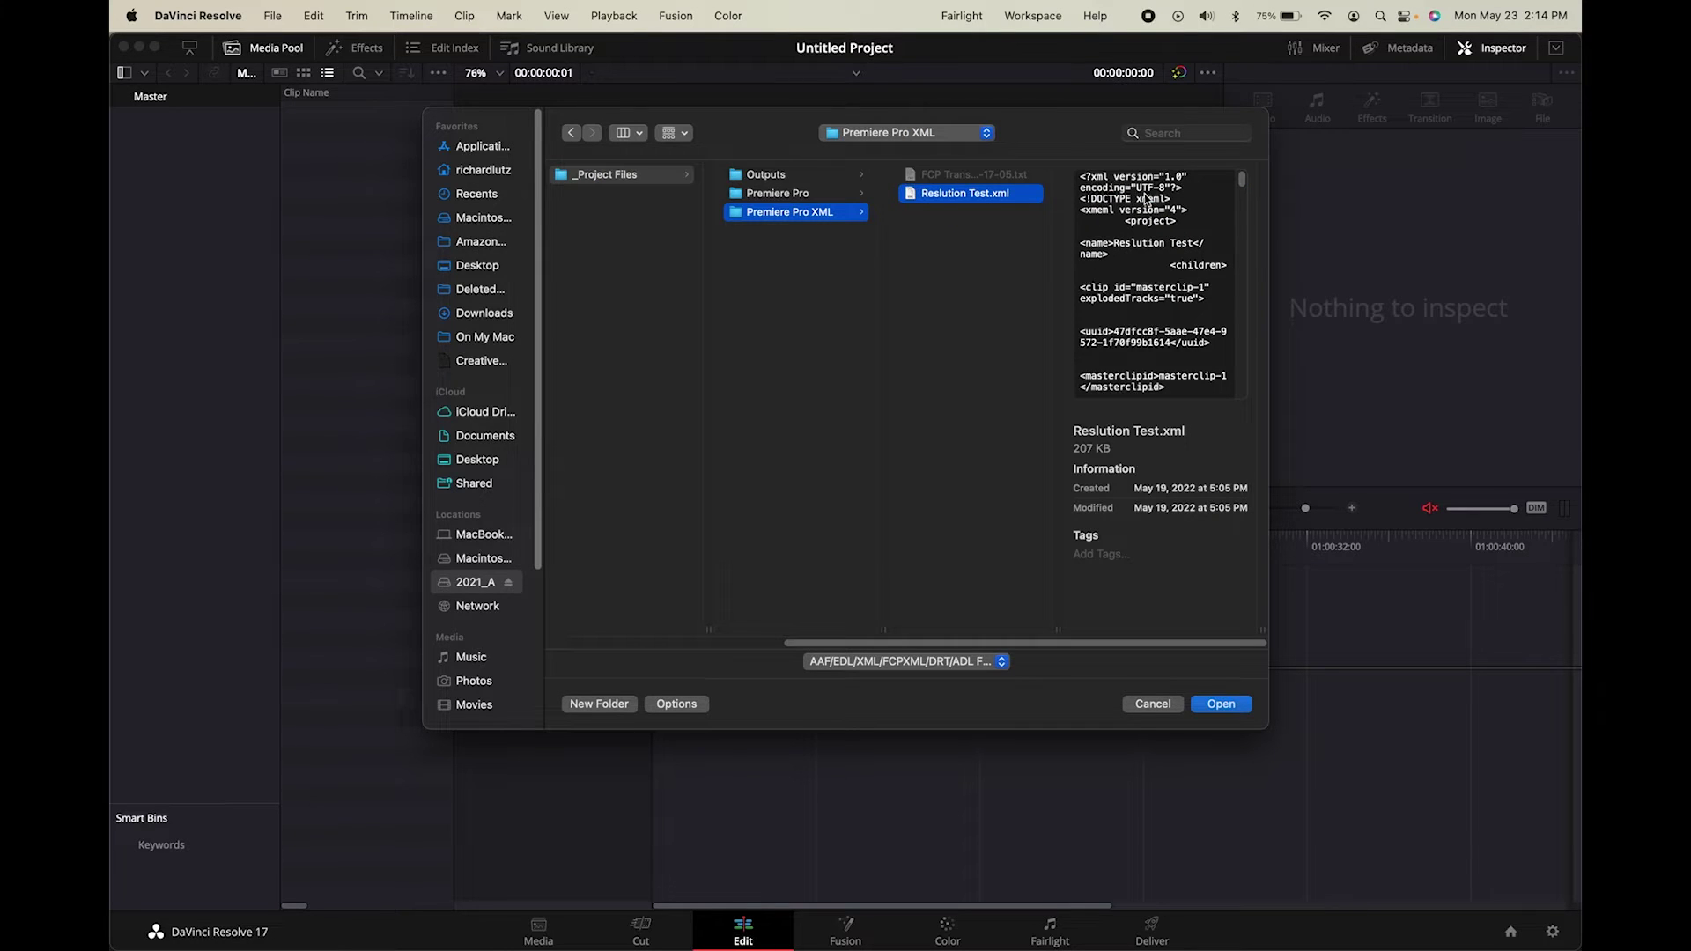
pyautogui.press('Return')
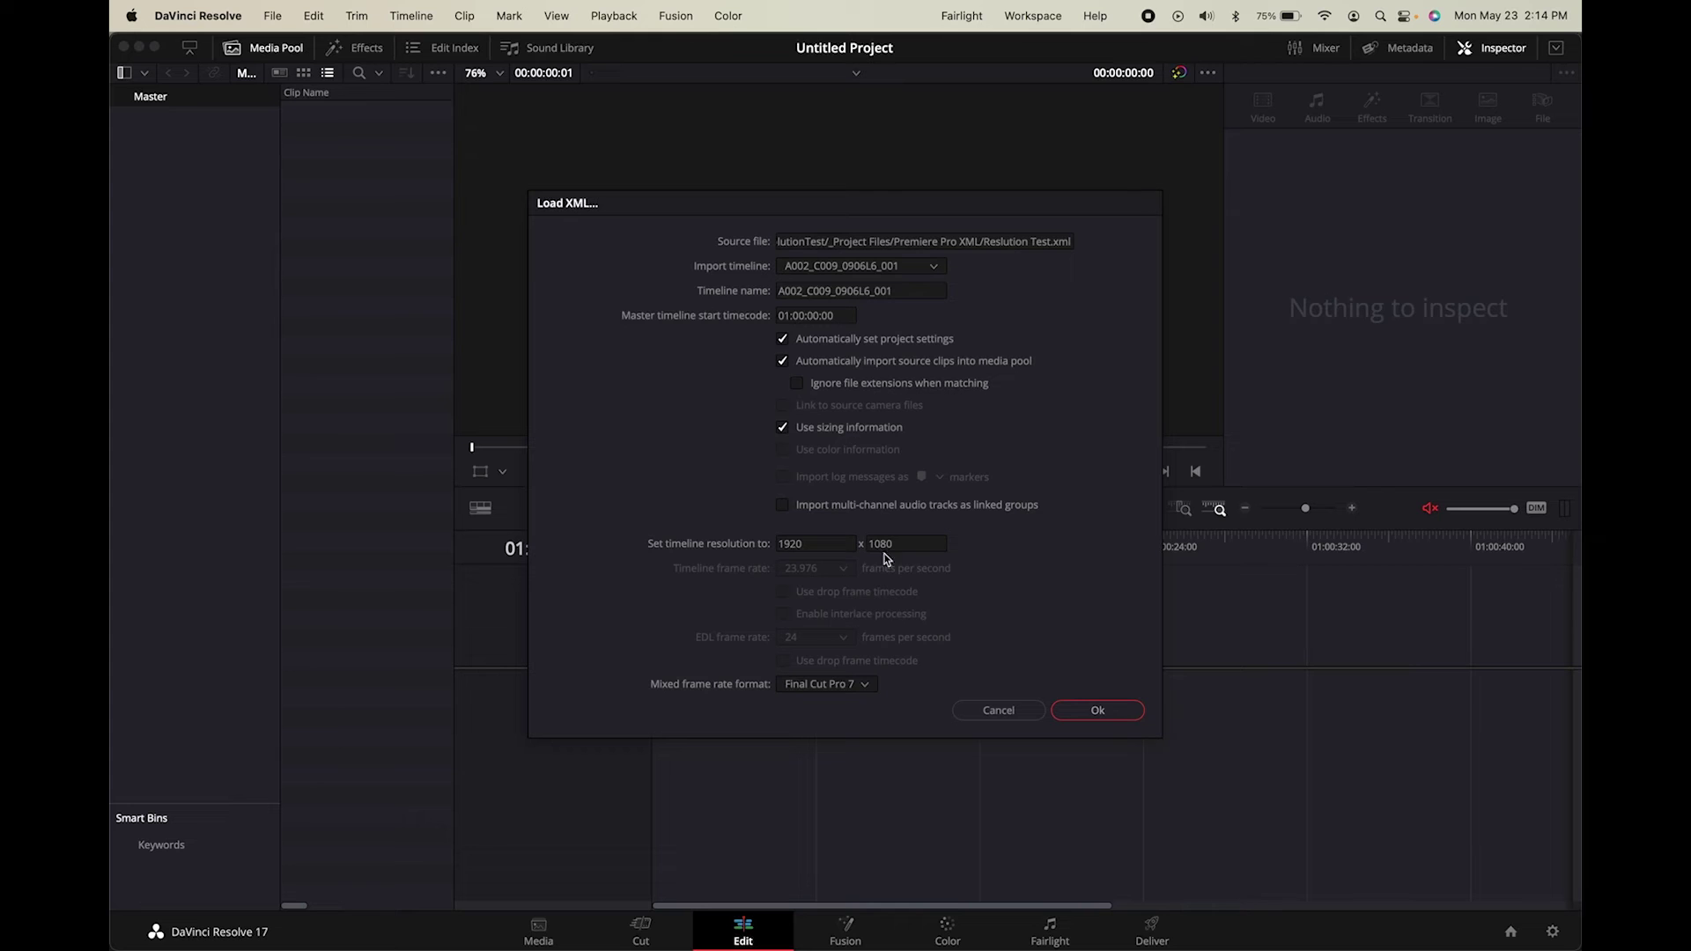
# Step: Accept the Load XML settings to import timeline A002_C009_0906L6_001 at 1920 x 1080
pyautogui.click(1075, 710)
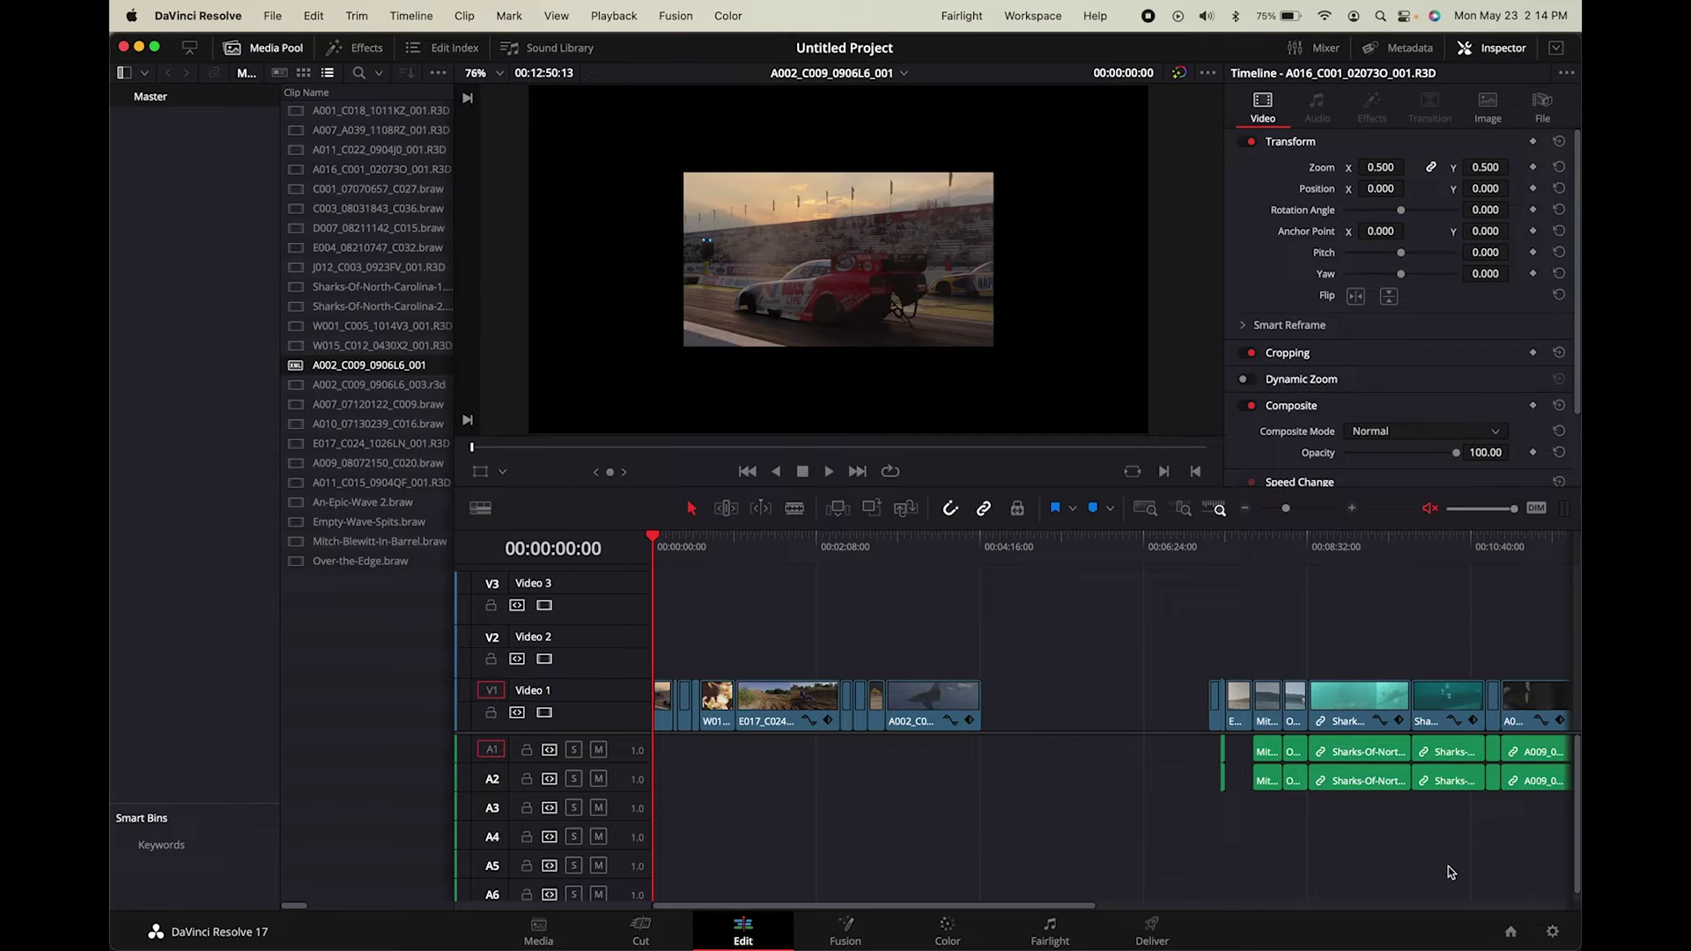
# Step: Set Image Scaling's mismatched resolution files to 'Center crop with no resizing' and save
pyautogui.click(1552, 932)
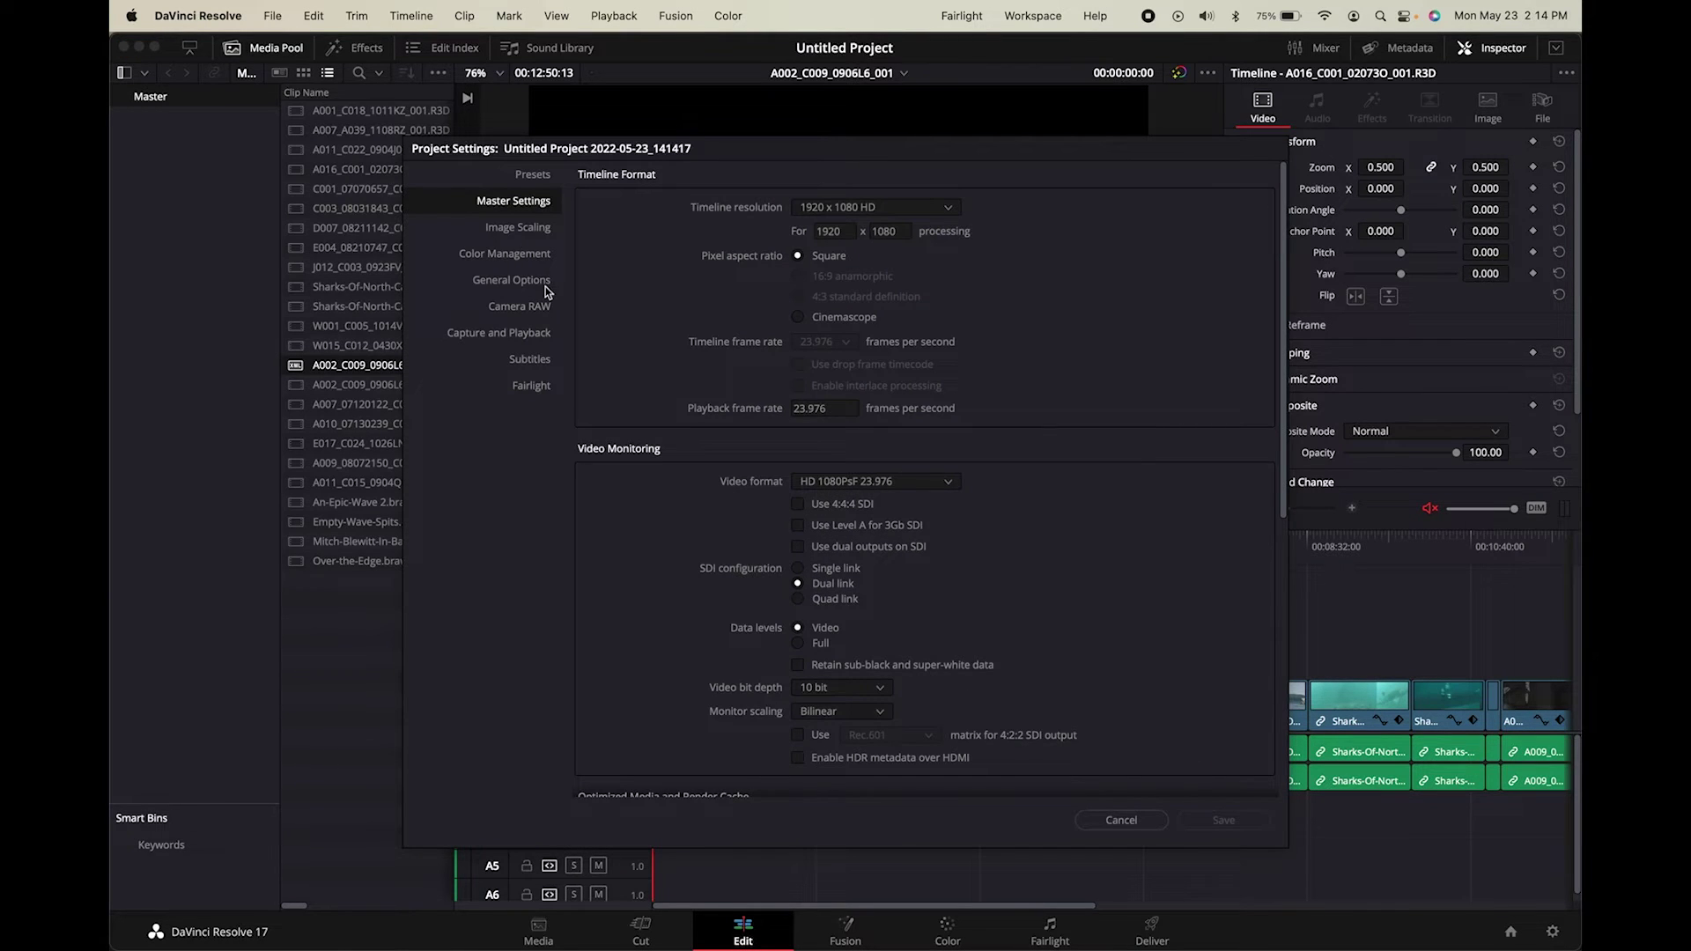
pyautogui.click(522, 231)
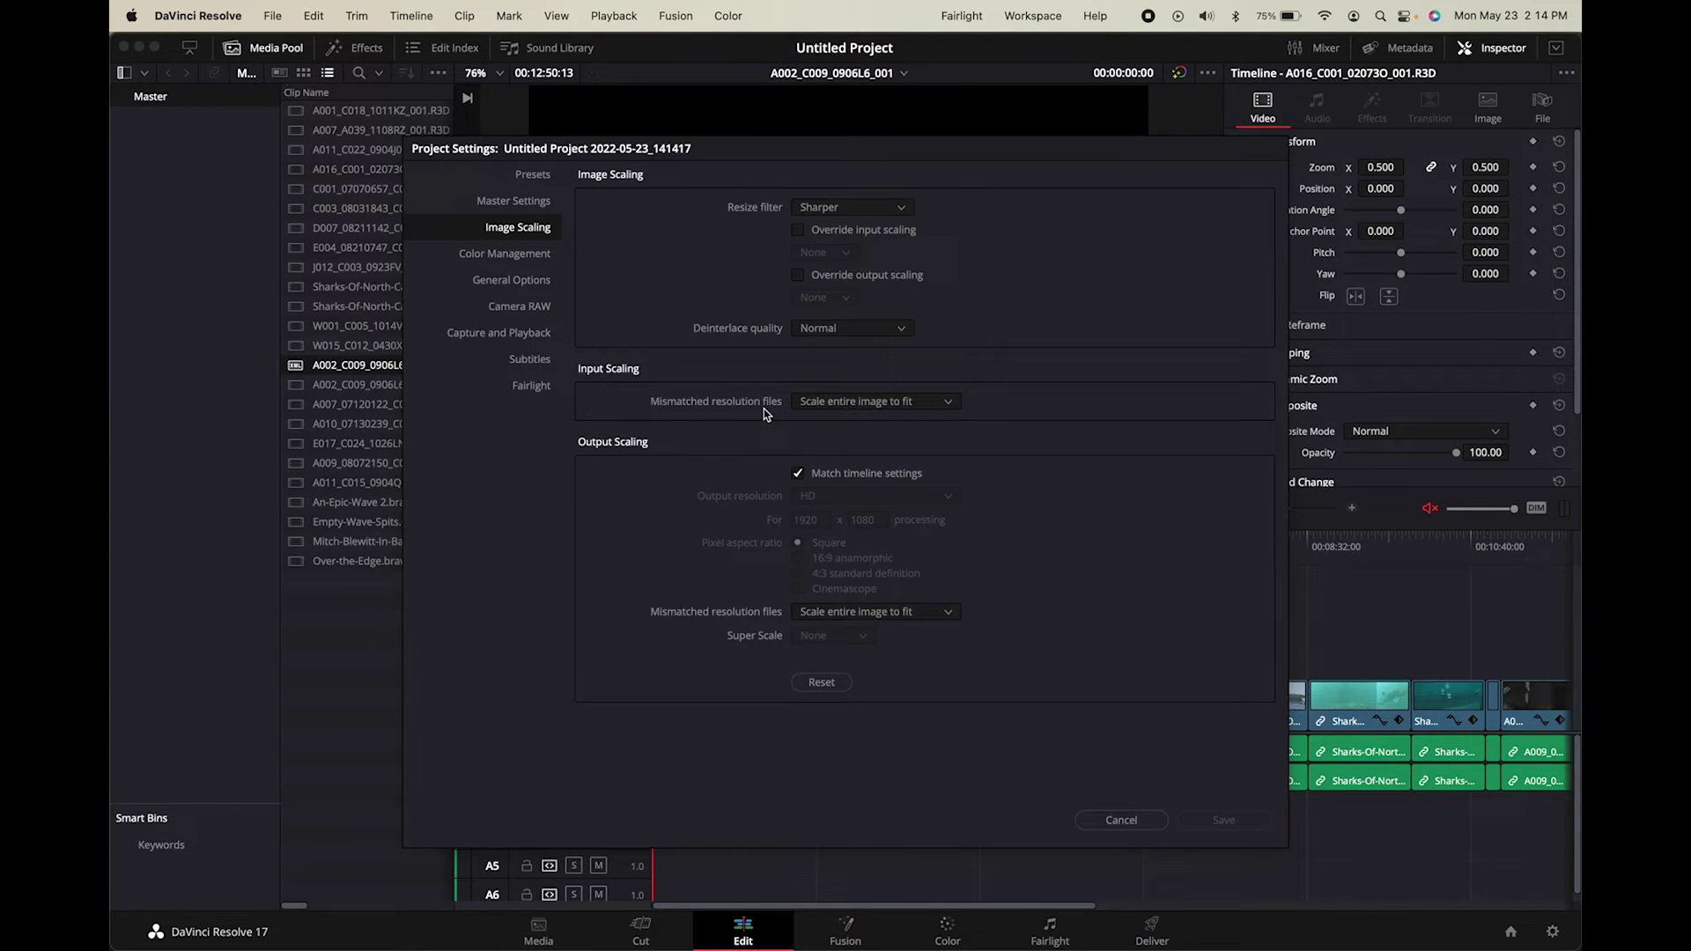
pyautogui.click(825, 411)
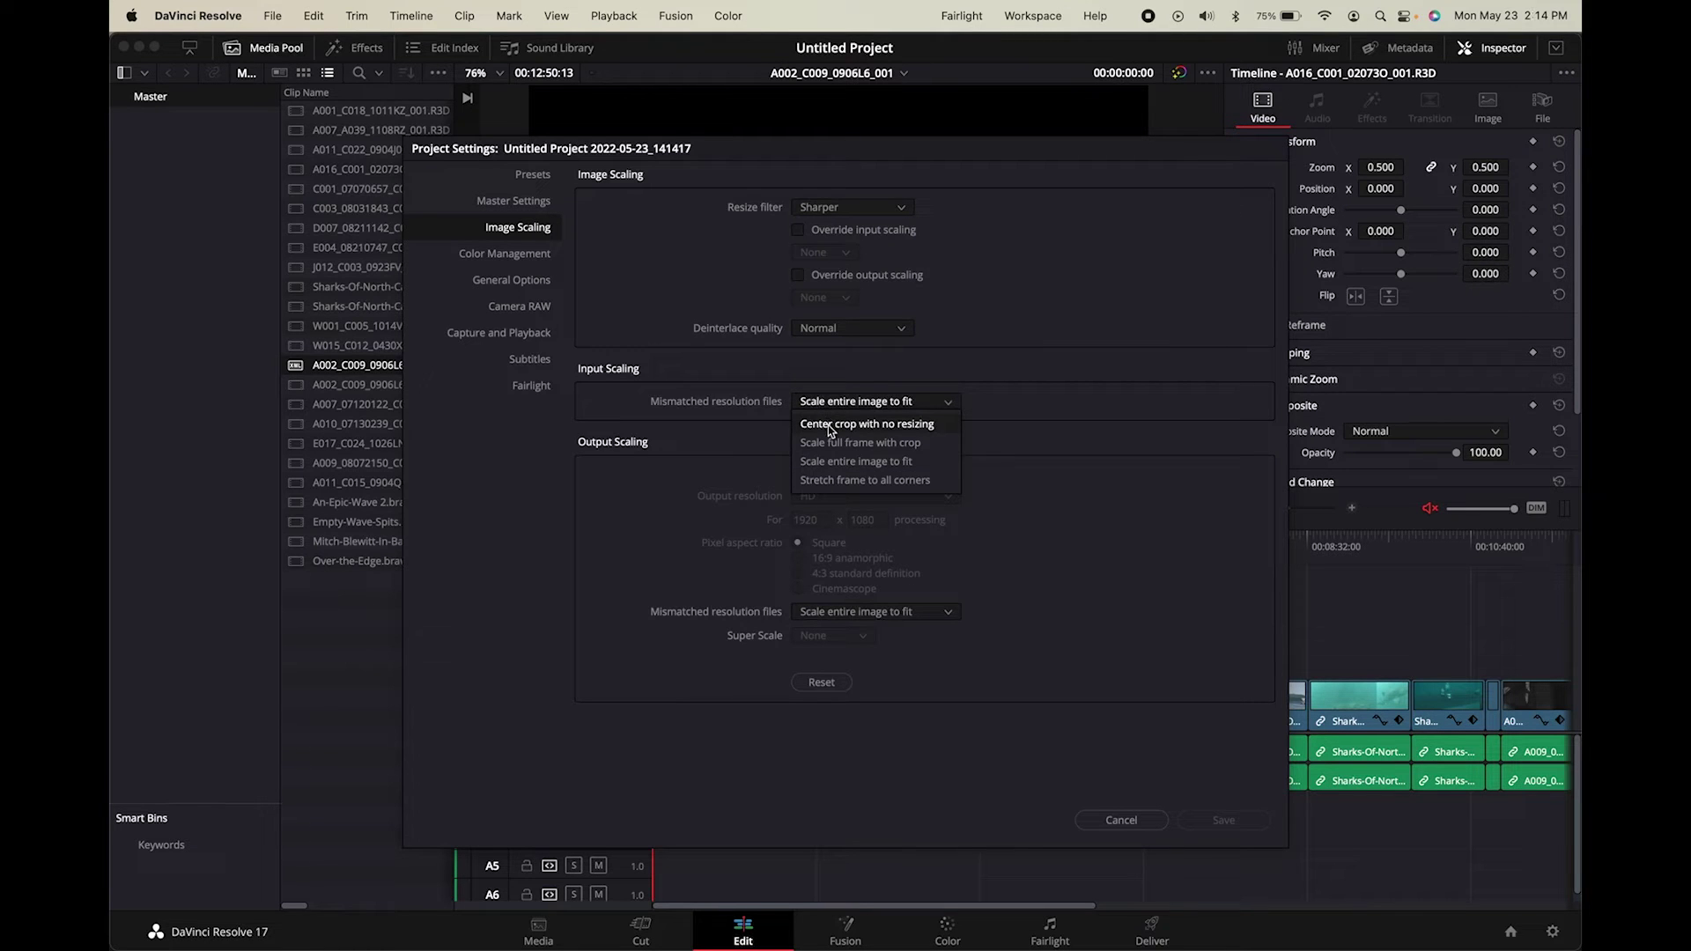
pyautogui.click(829, 428)
pyautogui.click(1233, 817)
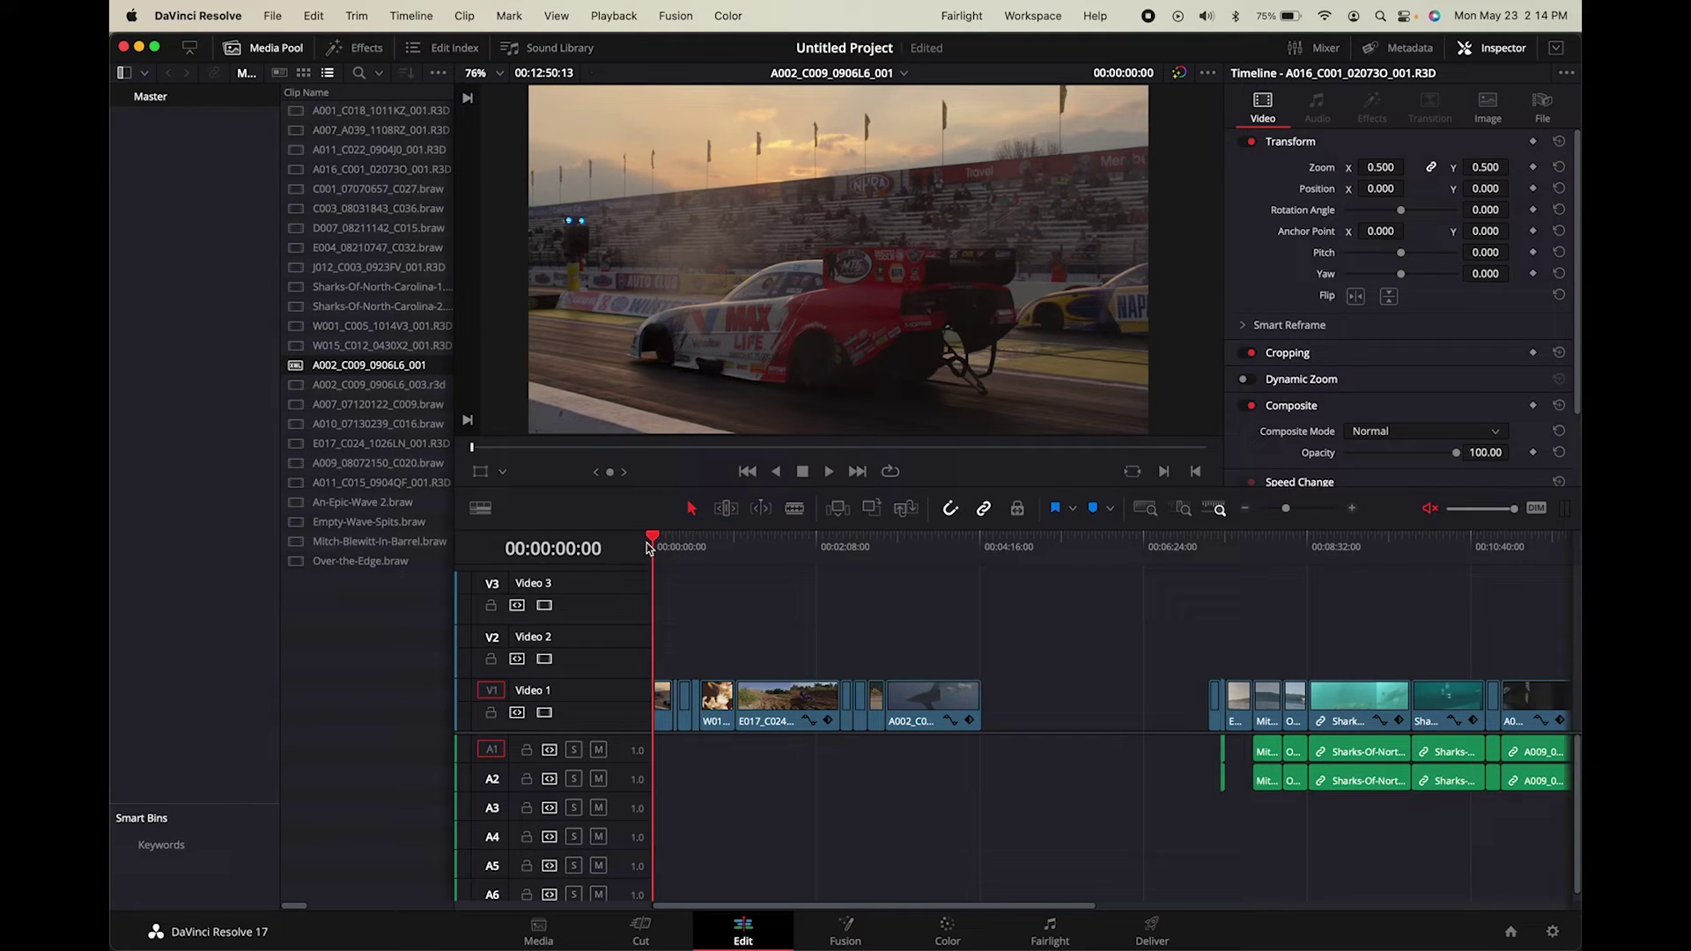
# Step: Step through the timeline's edit points one by one to review every clip
pyautogui.press('Down')
pyautogui.press('Down')
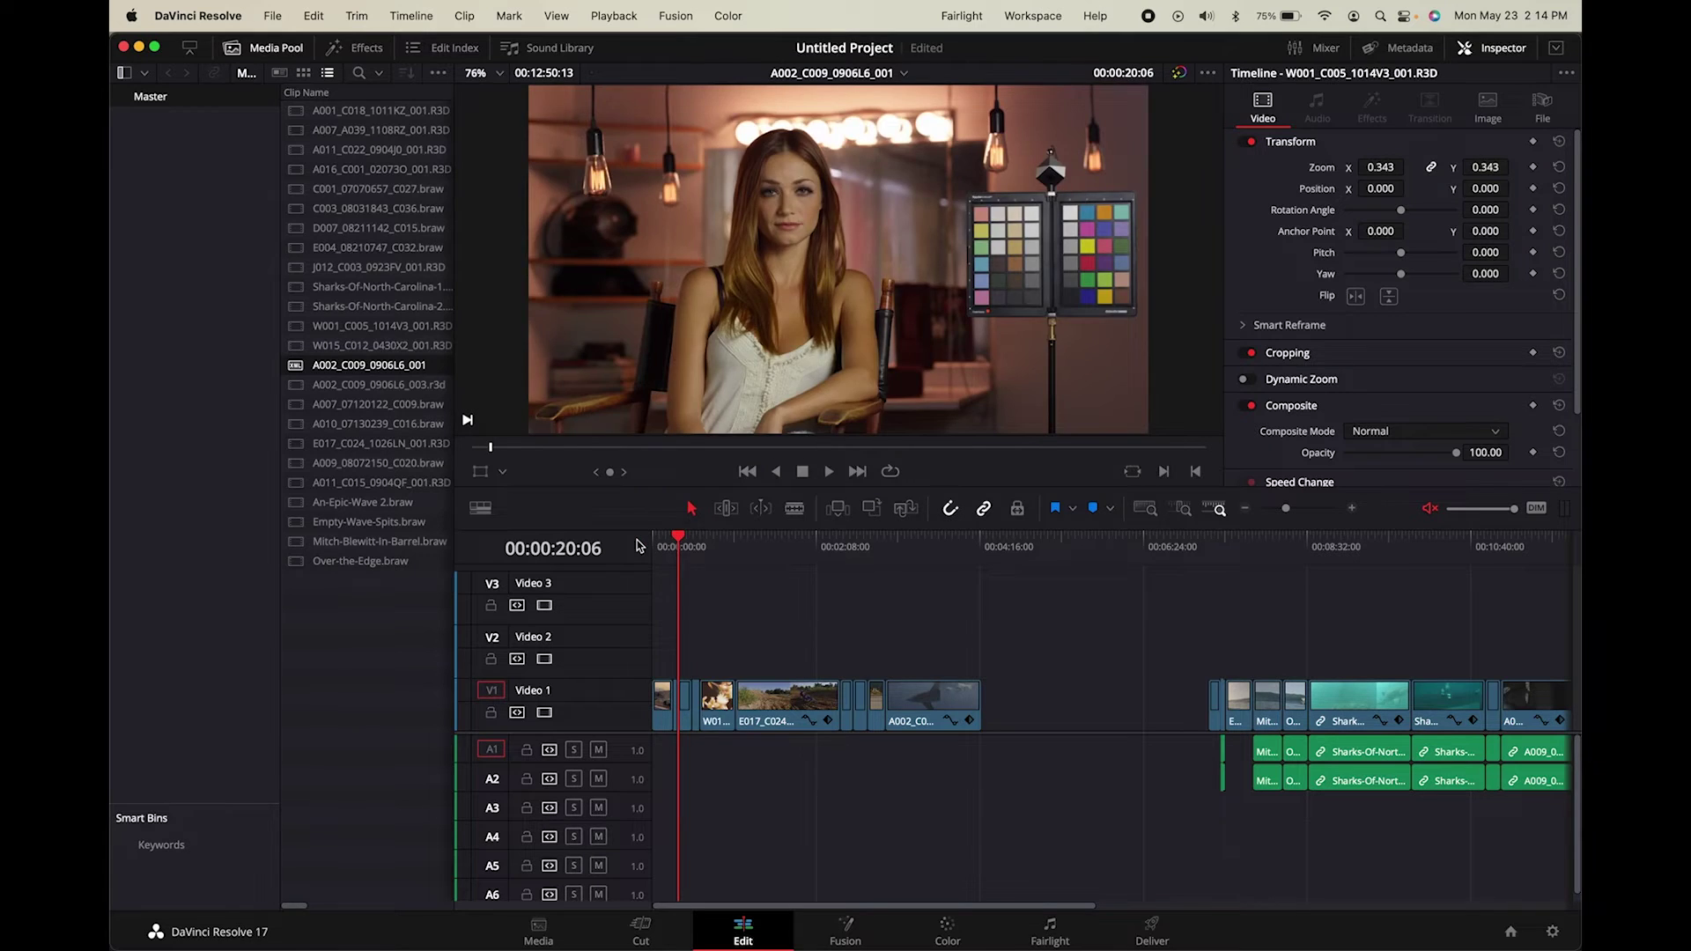
pyautogui.press('Down')
pyautogui.press('Down')
pyautogui.press('Down')
pyautogui.press('Down')
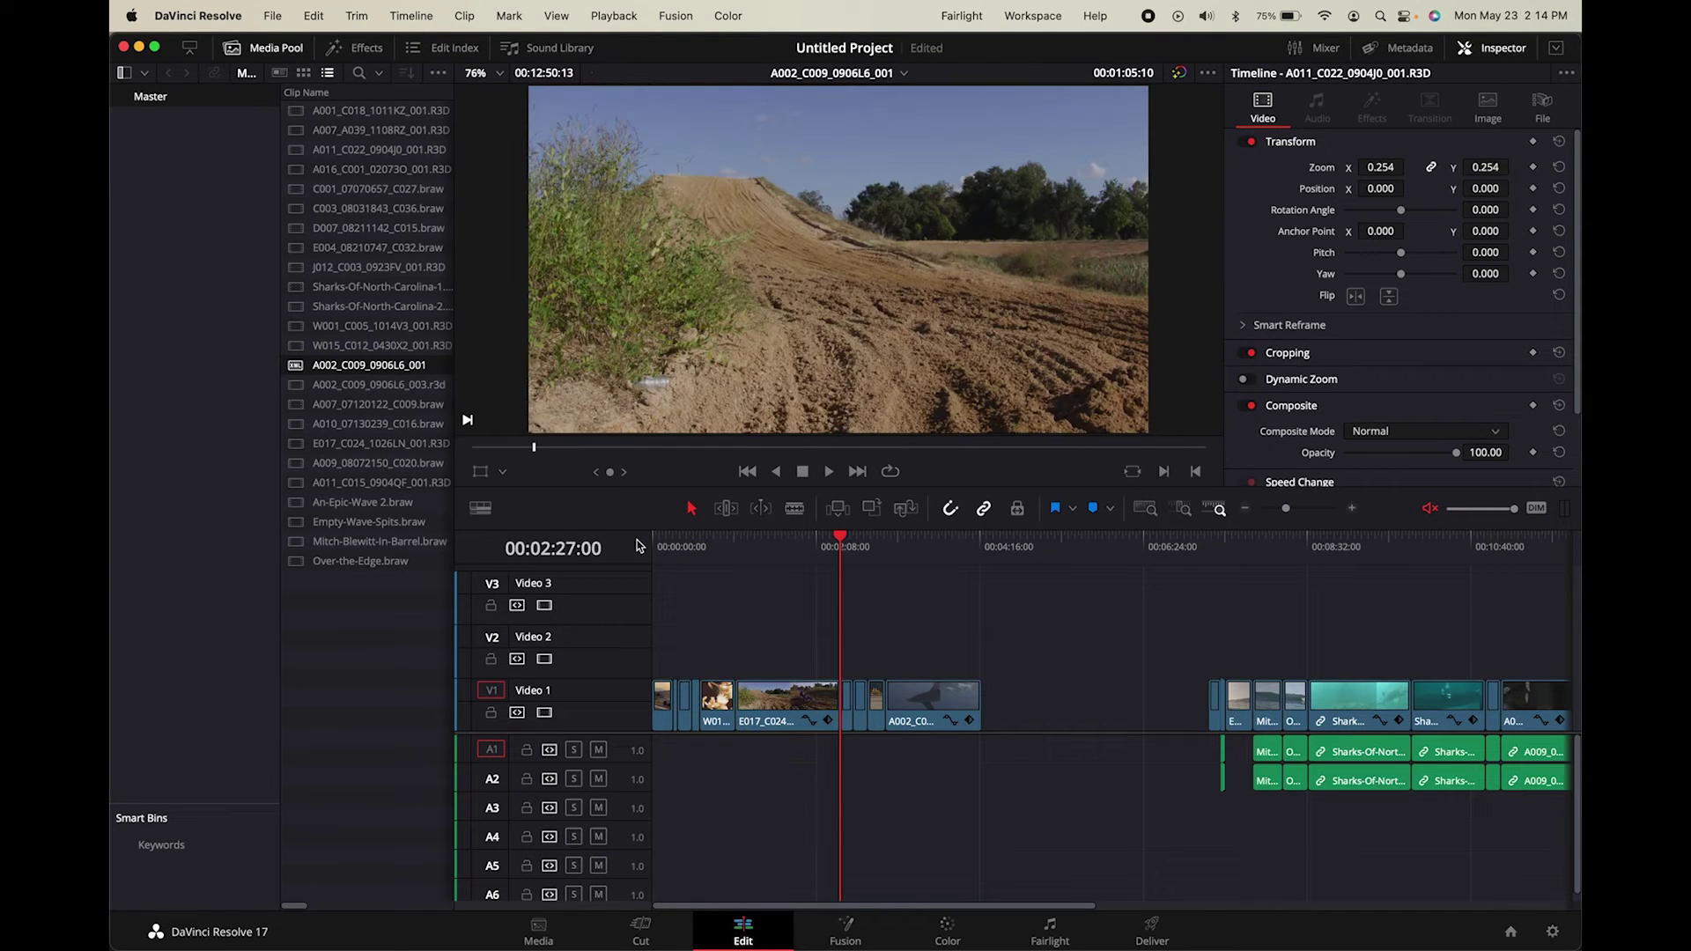
pyautogui.press('Down')
pyautogui.press('Down')
pyautogui.press('Down')
pyautogui.press('Down')
pyautogui.press('Down')
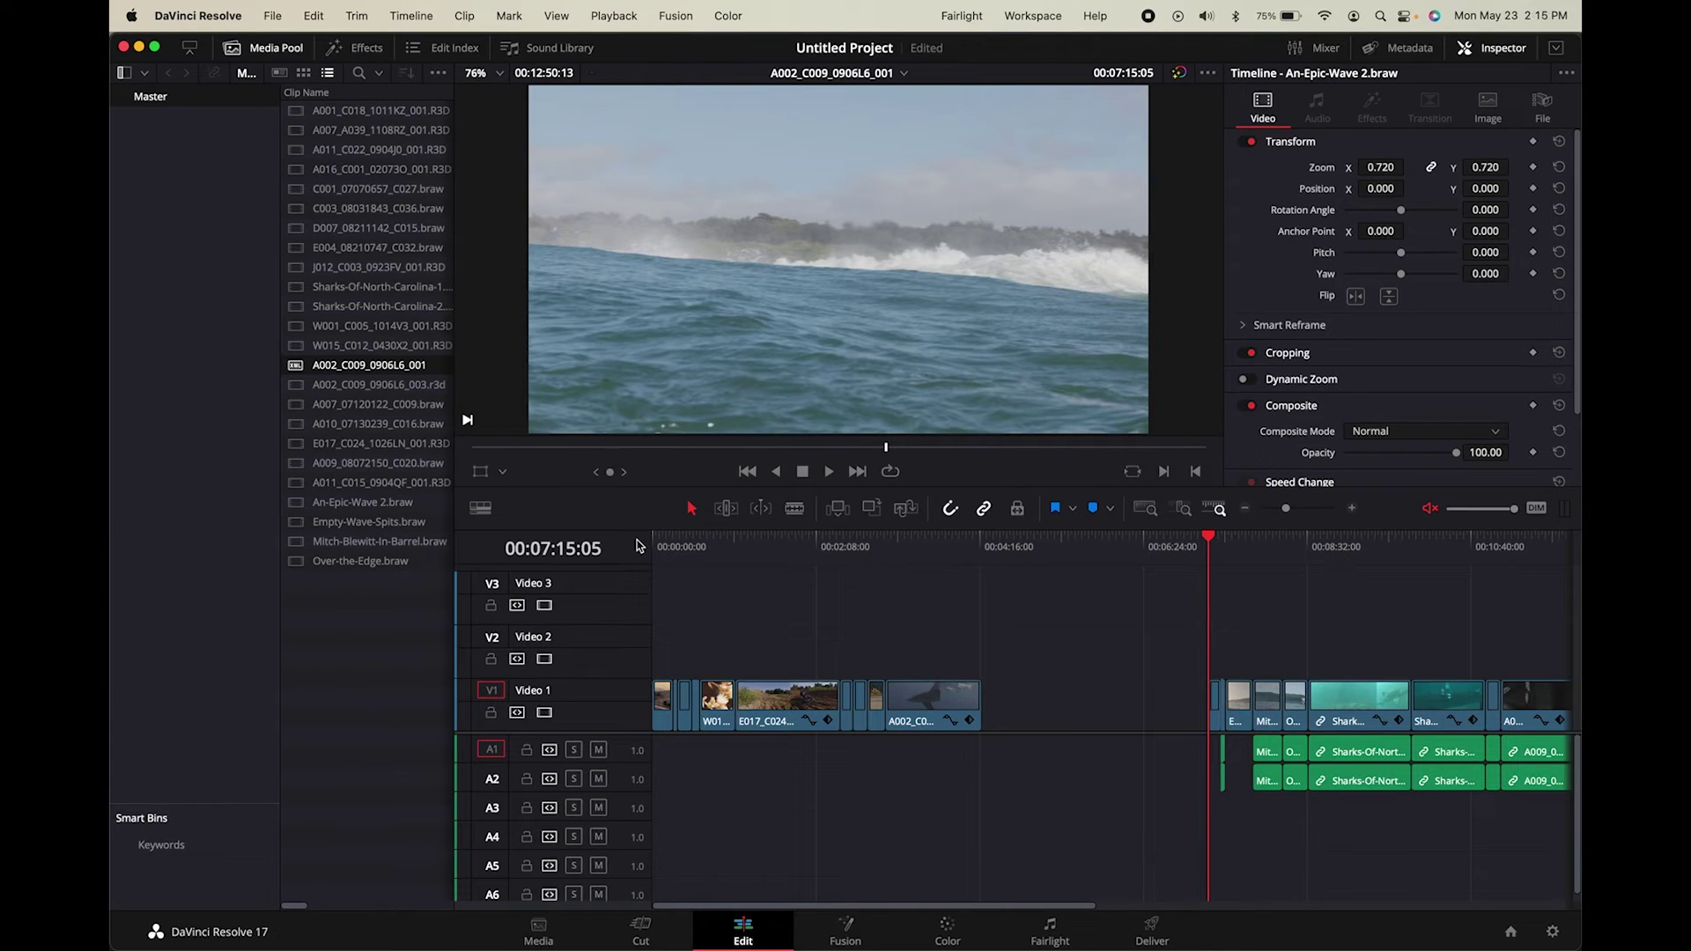
pyautogui.press('Down')
pyautogui.press('Down')
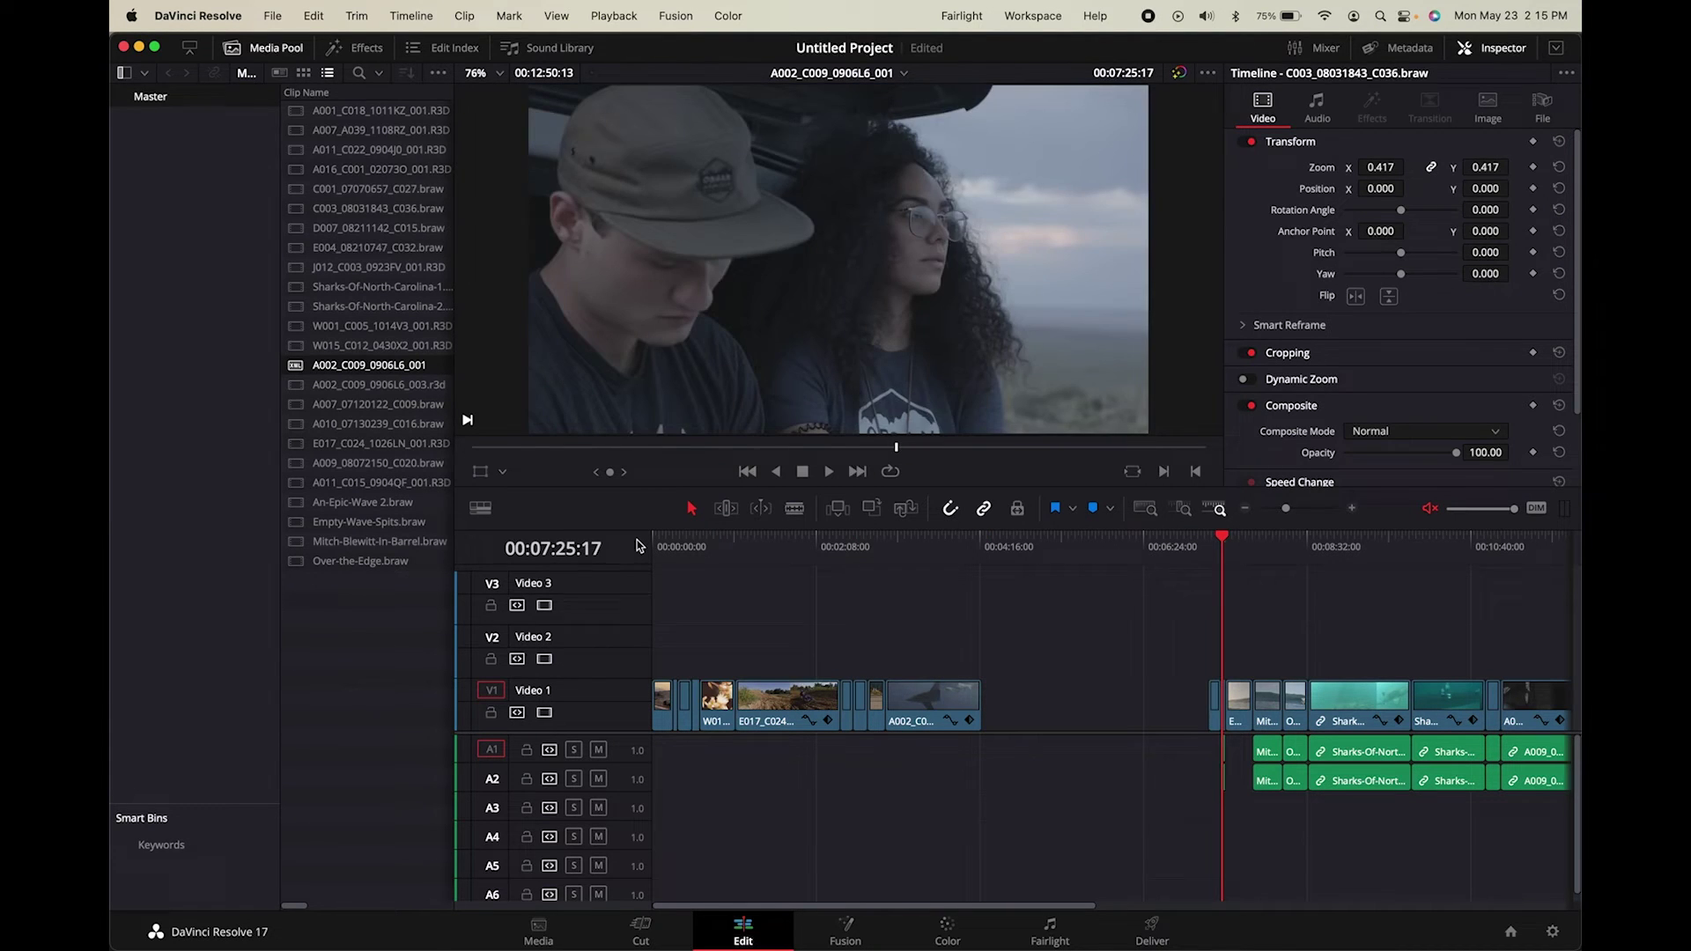
pyautogui.press('Down')
pyautogui.press('Down')
pyautogui.press('Down')
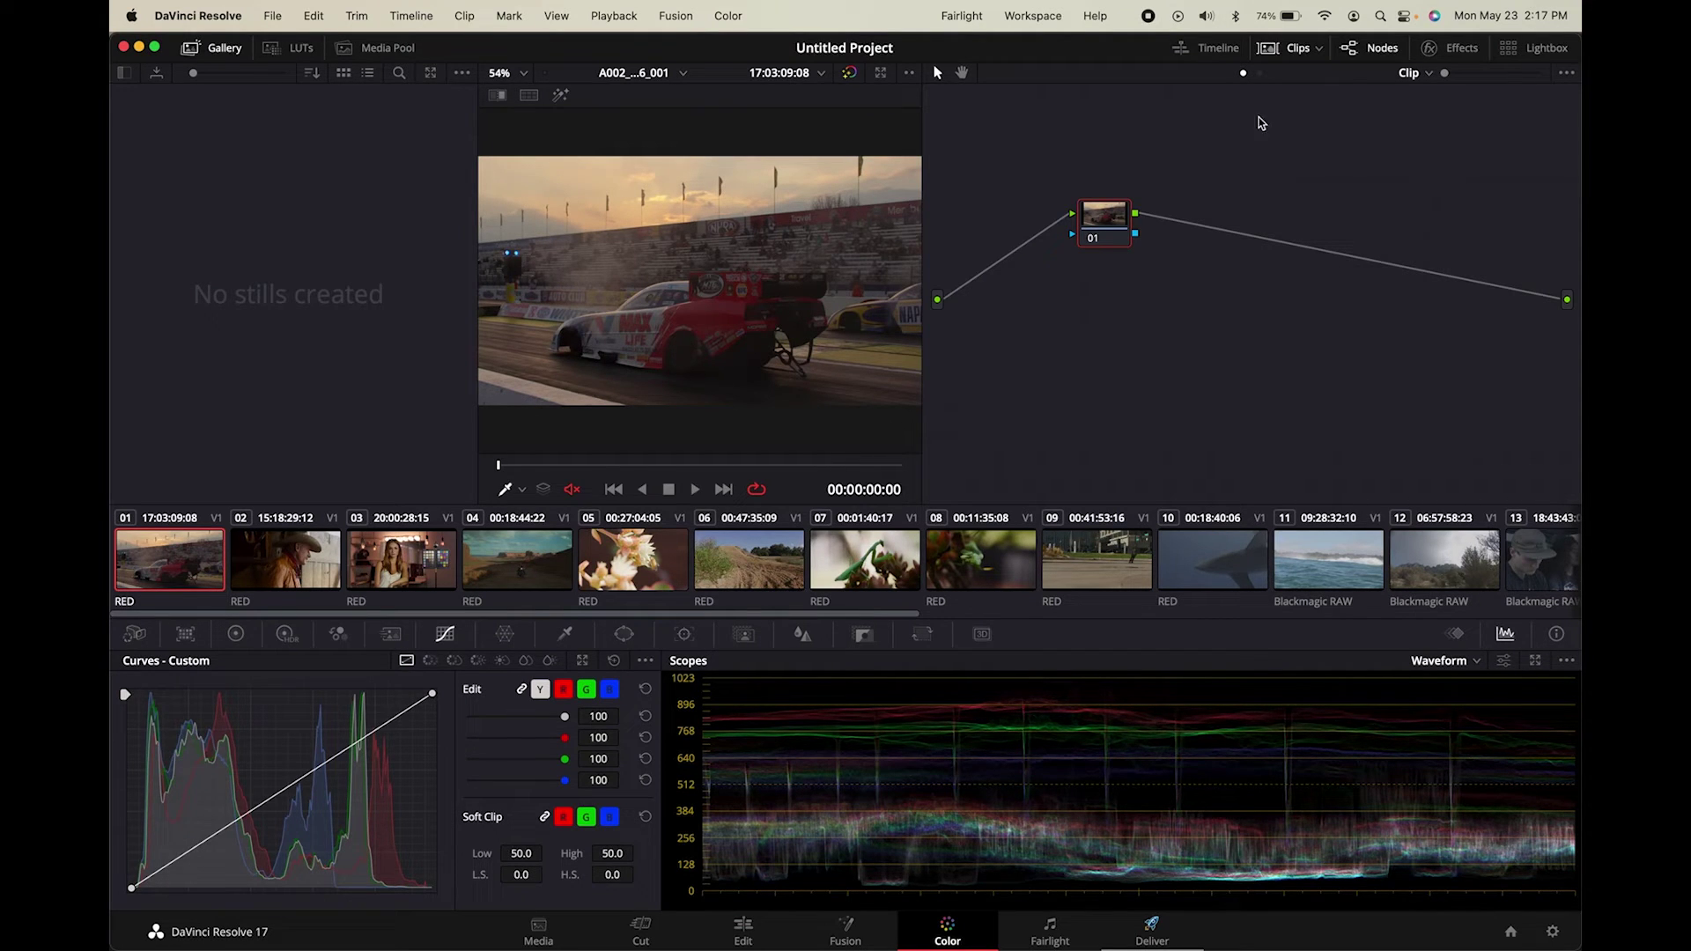
# Step: Reposition node 01 and set clip 01's saturation to 0 in the primary colour wheels
pyautogui.moveTo(1108, 228); pyautogui.dragTo(986, 195)
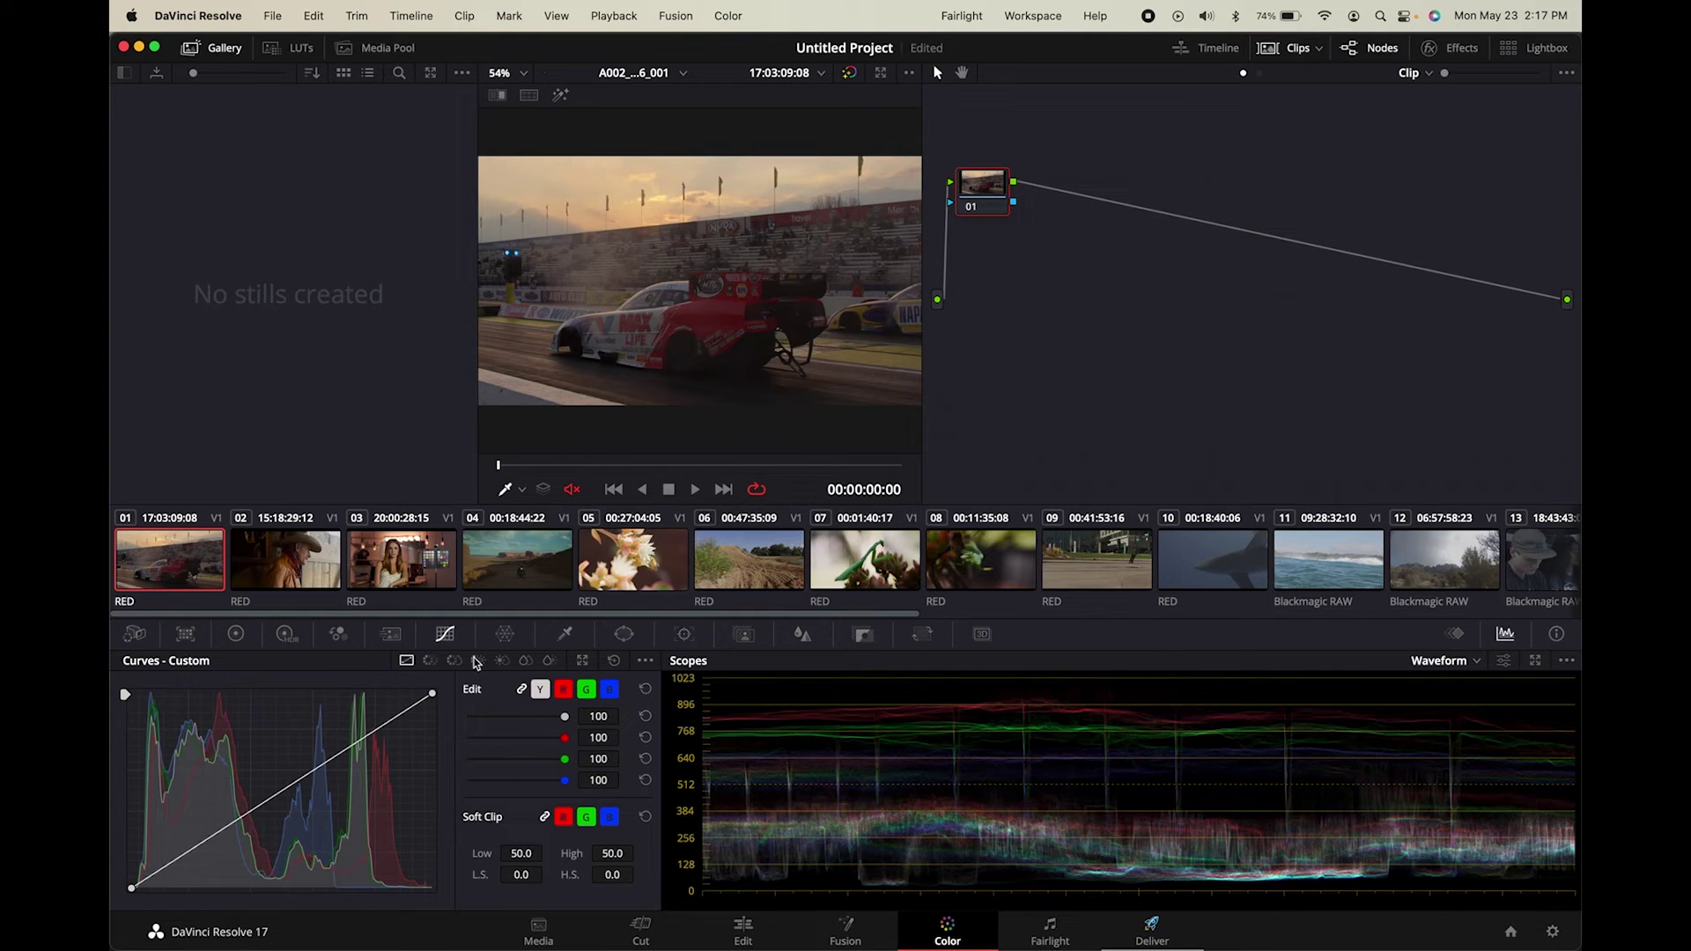
pyautogui.click(233, 634)
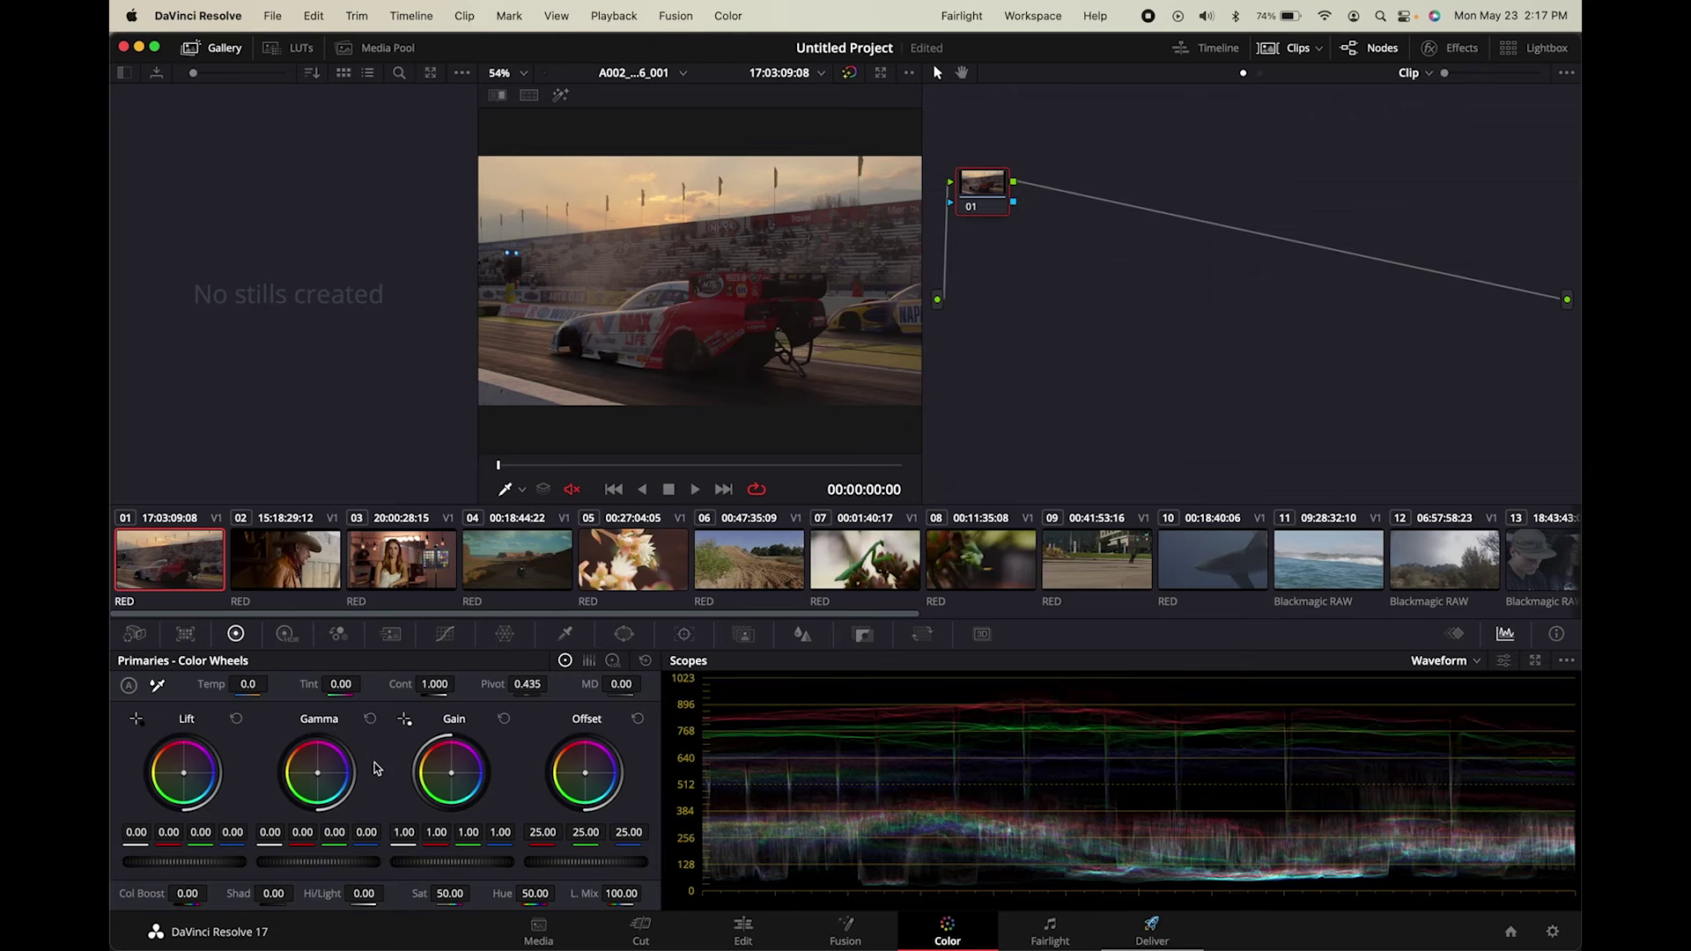
pyautogui.click(474, 894)
pyautogui.write('0')
pyautogui.press('Return')
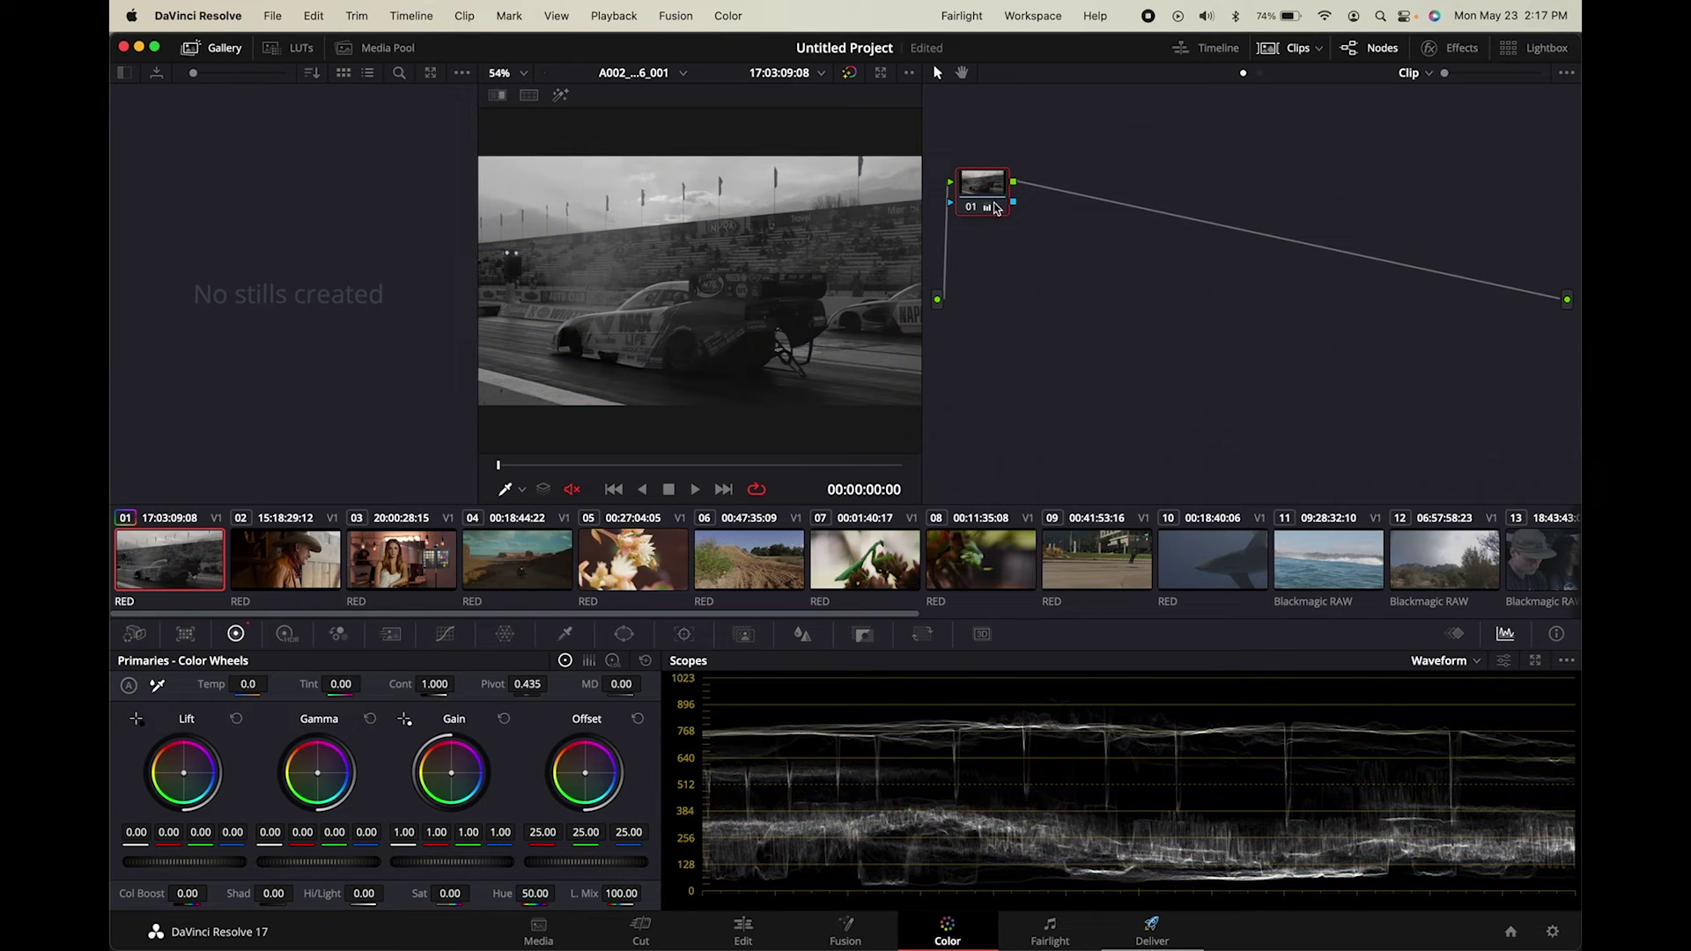
# Step: Select every clip in the thumbnail strip and paste the zero-saturation grade onto all
pyautogui.click(327, 581)
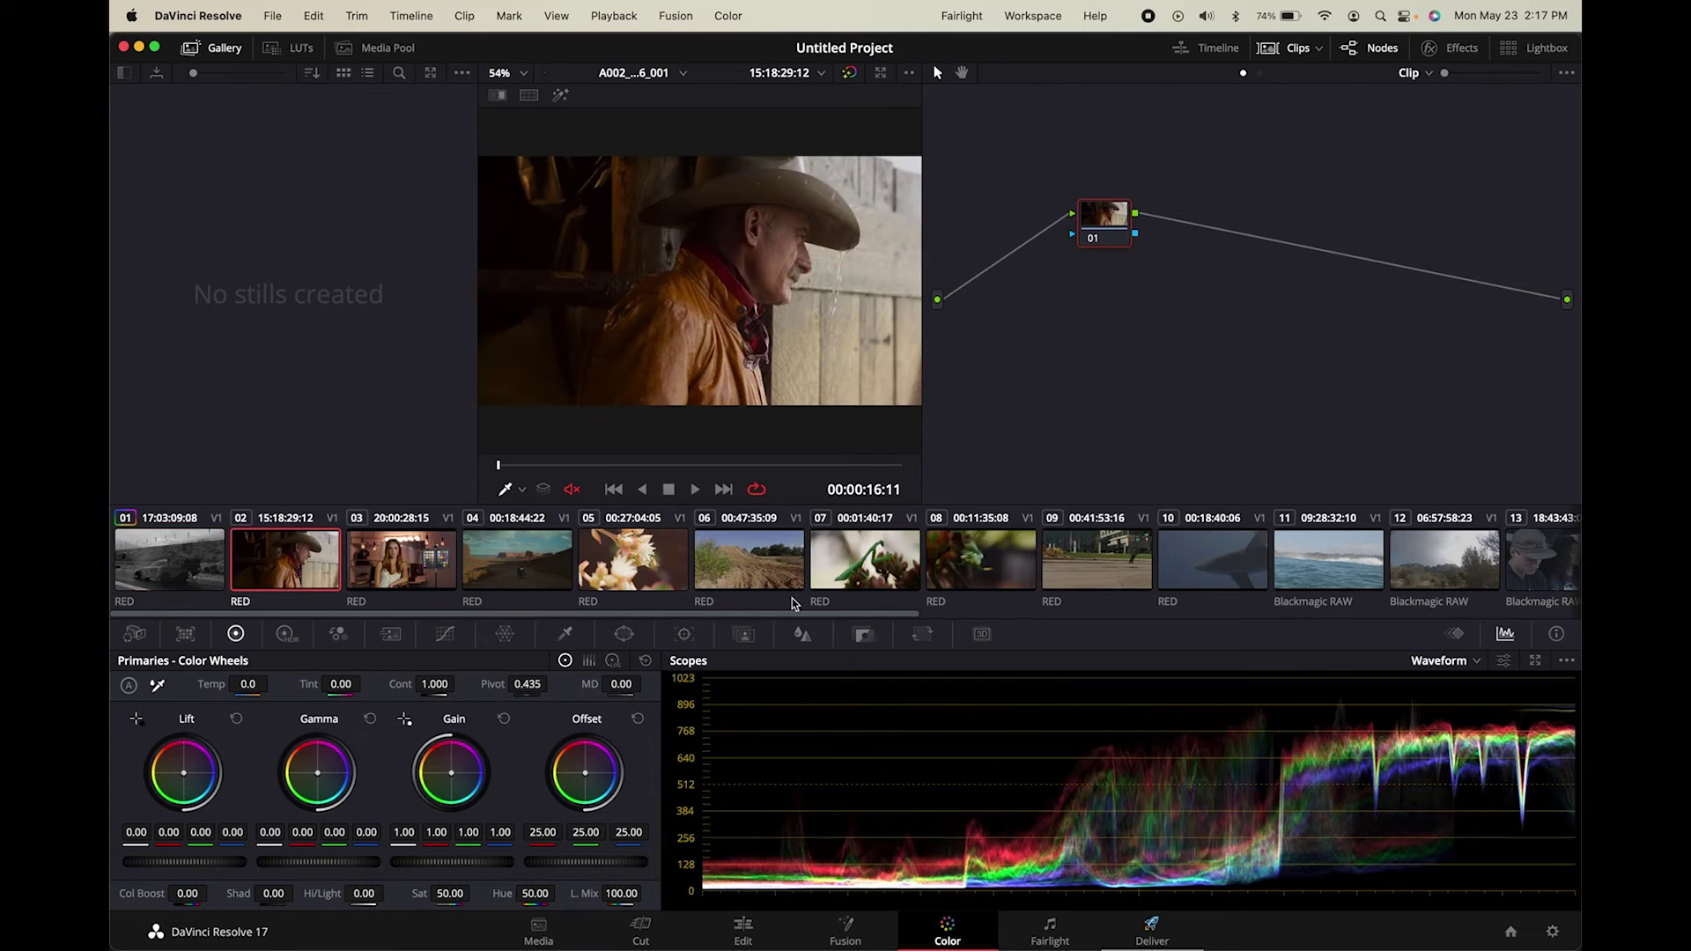
pyautogui.hscroll(10, 793, 599)
pyautogui.hscroll(4, 797, 595)
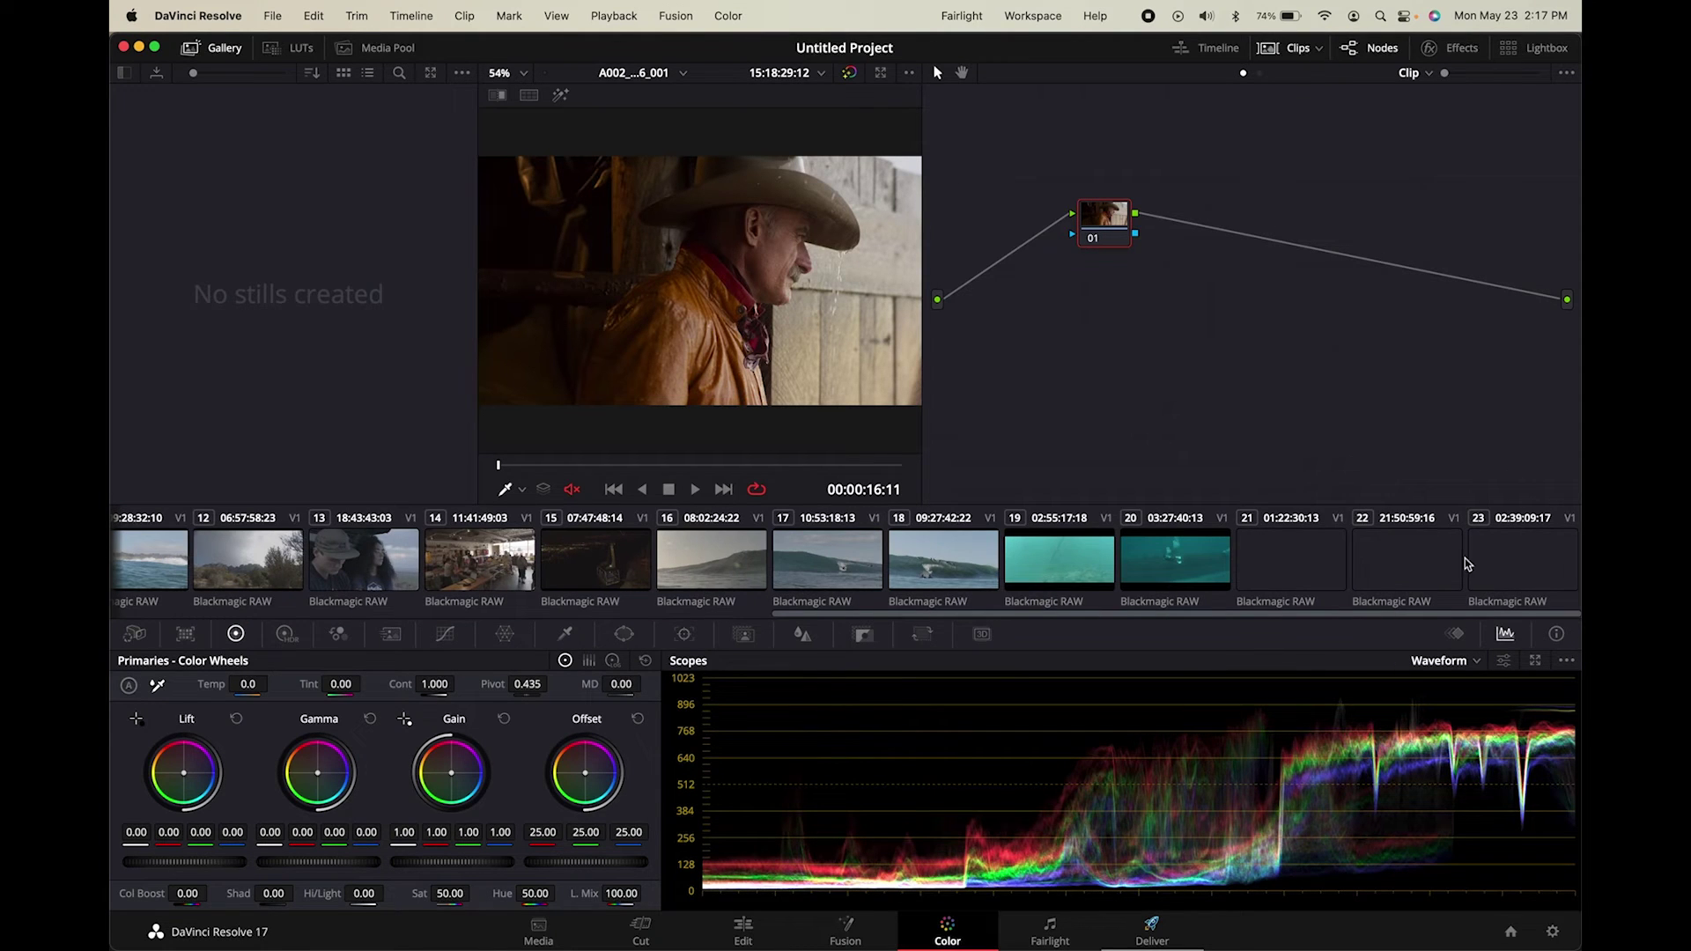
pyautogui.keyDown('shift'); pyautogui.click(1508, 571); pyautogui.keyUp('shift')
pyautogui.press('super+v')
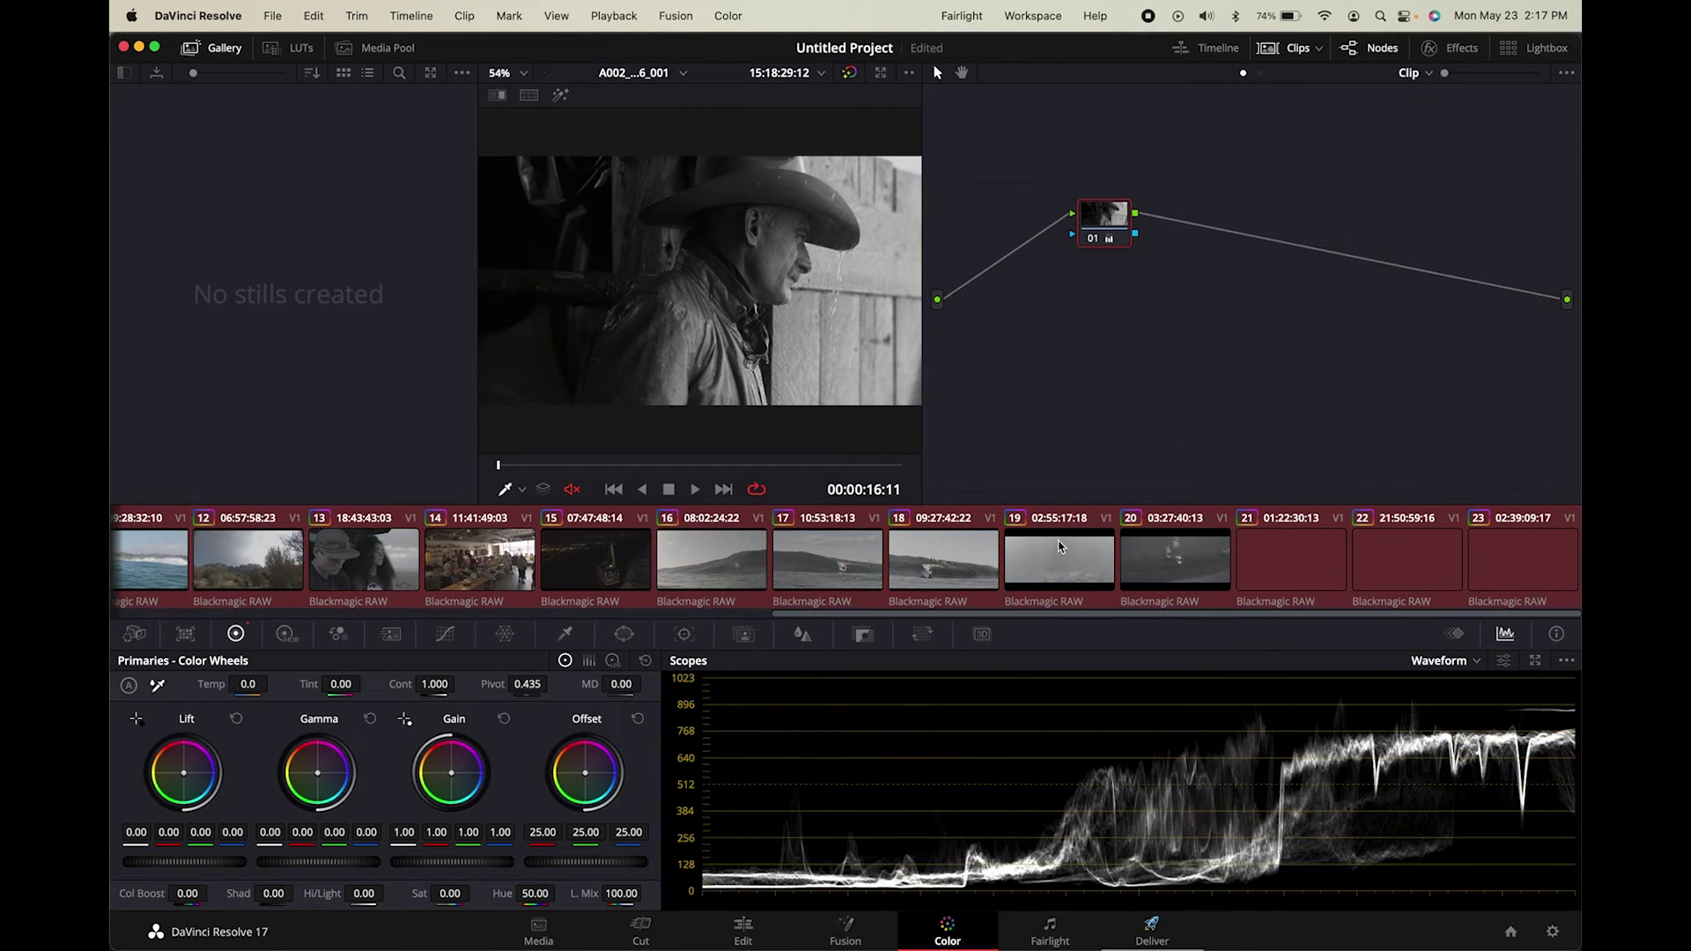
pyautogui.hscroll(-15, 1066, 546)
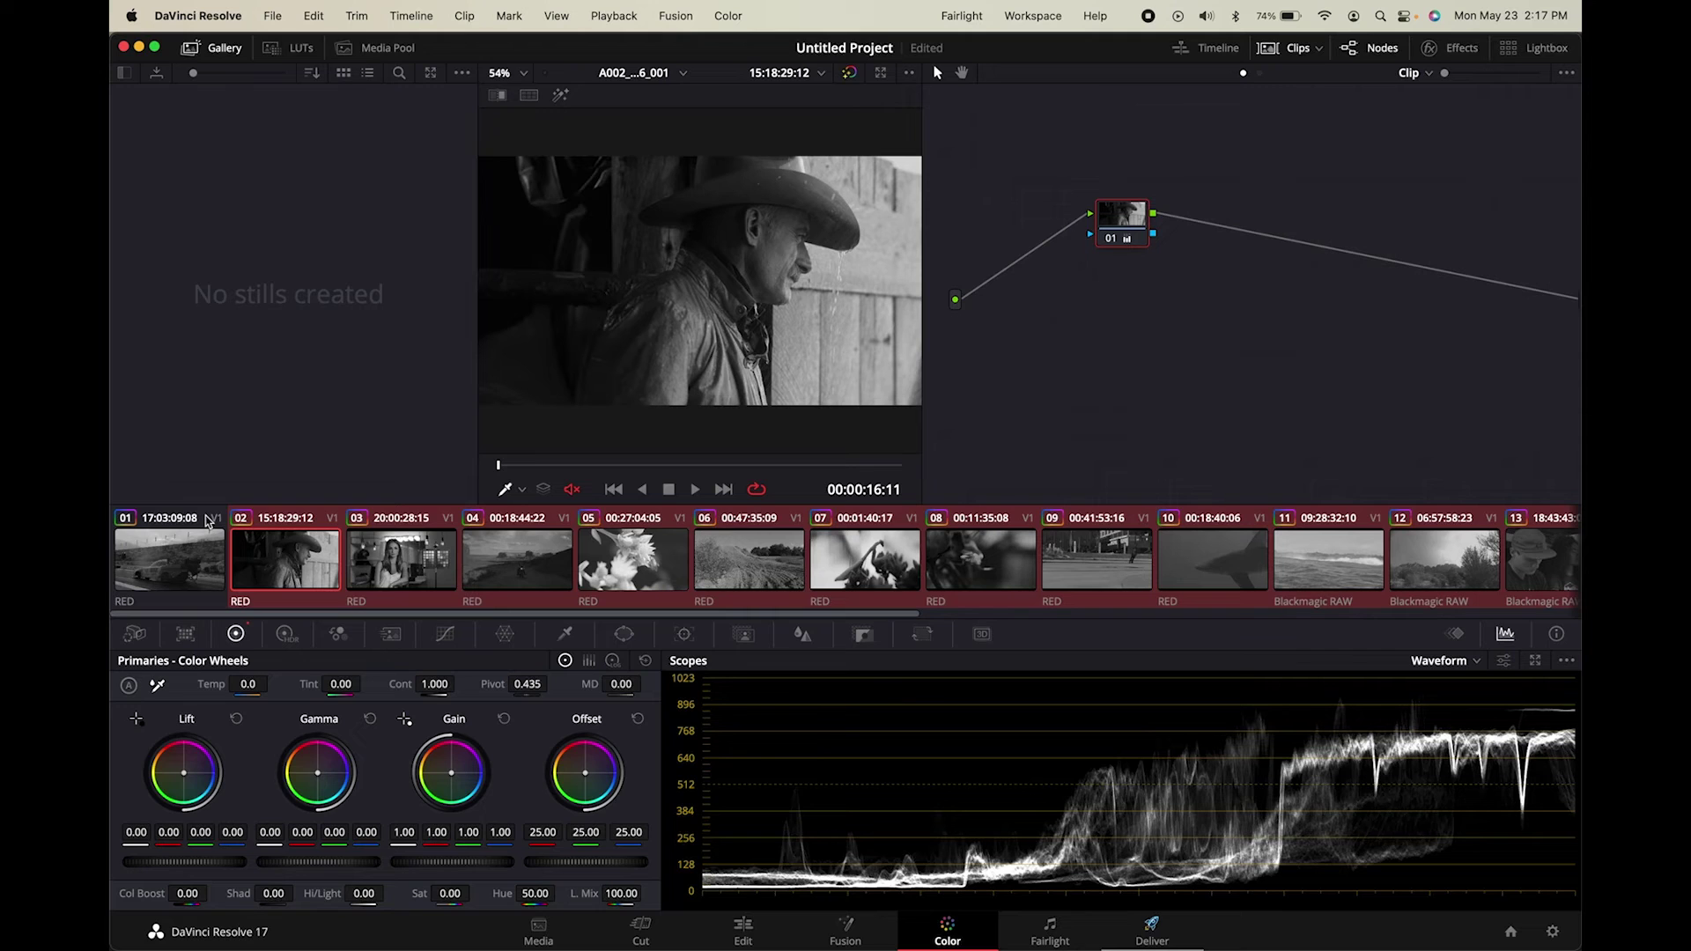
# Step: Switch back to Premiere Pro to view the Resolve XML bin and (Resolve) sequence
pyautogui.press('super+Tab')
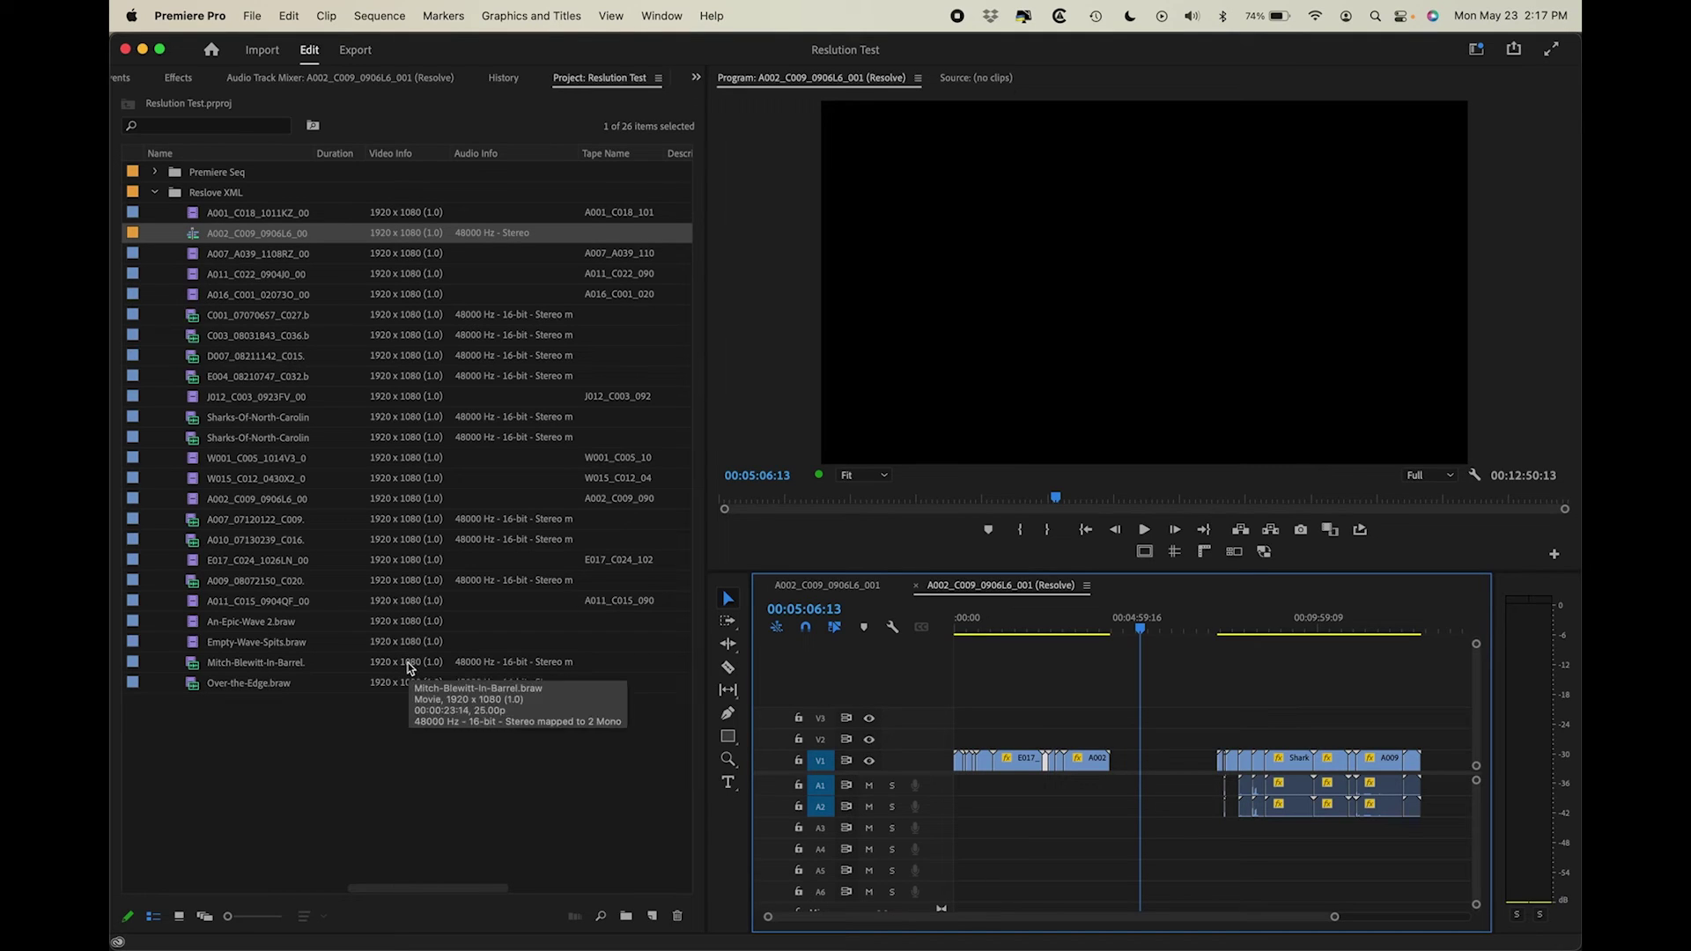
# Step: Play the (Resolve) sequence from its start to check the black-and-white clips
pyautogui.press('Home')
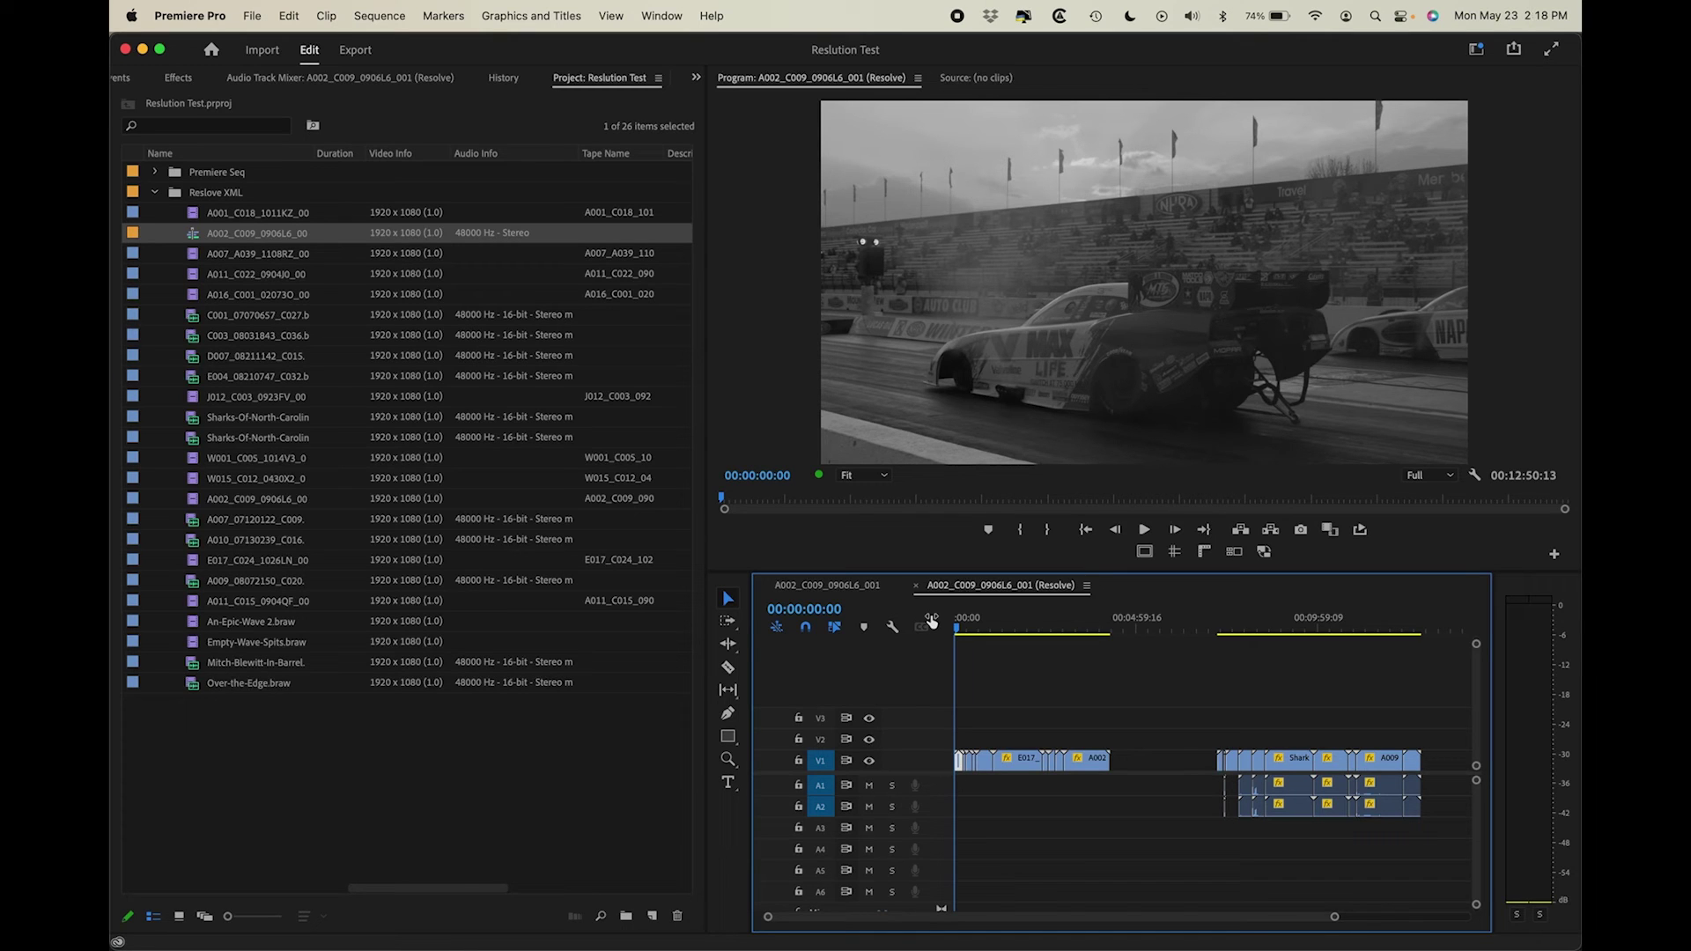
pyautogui.press('space')
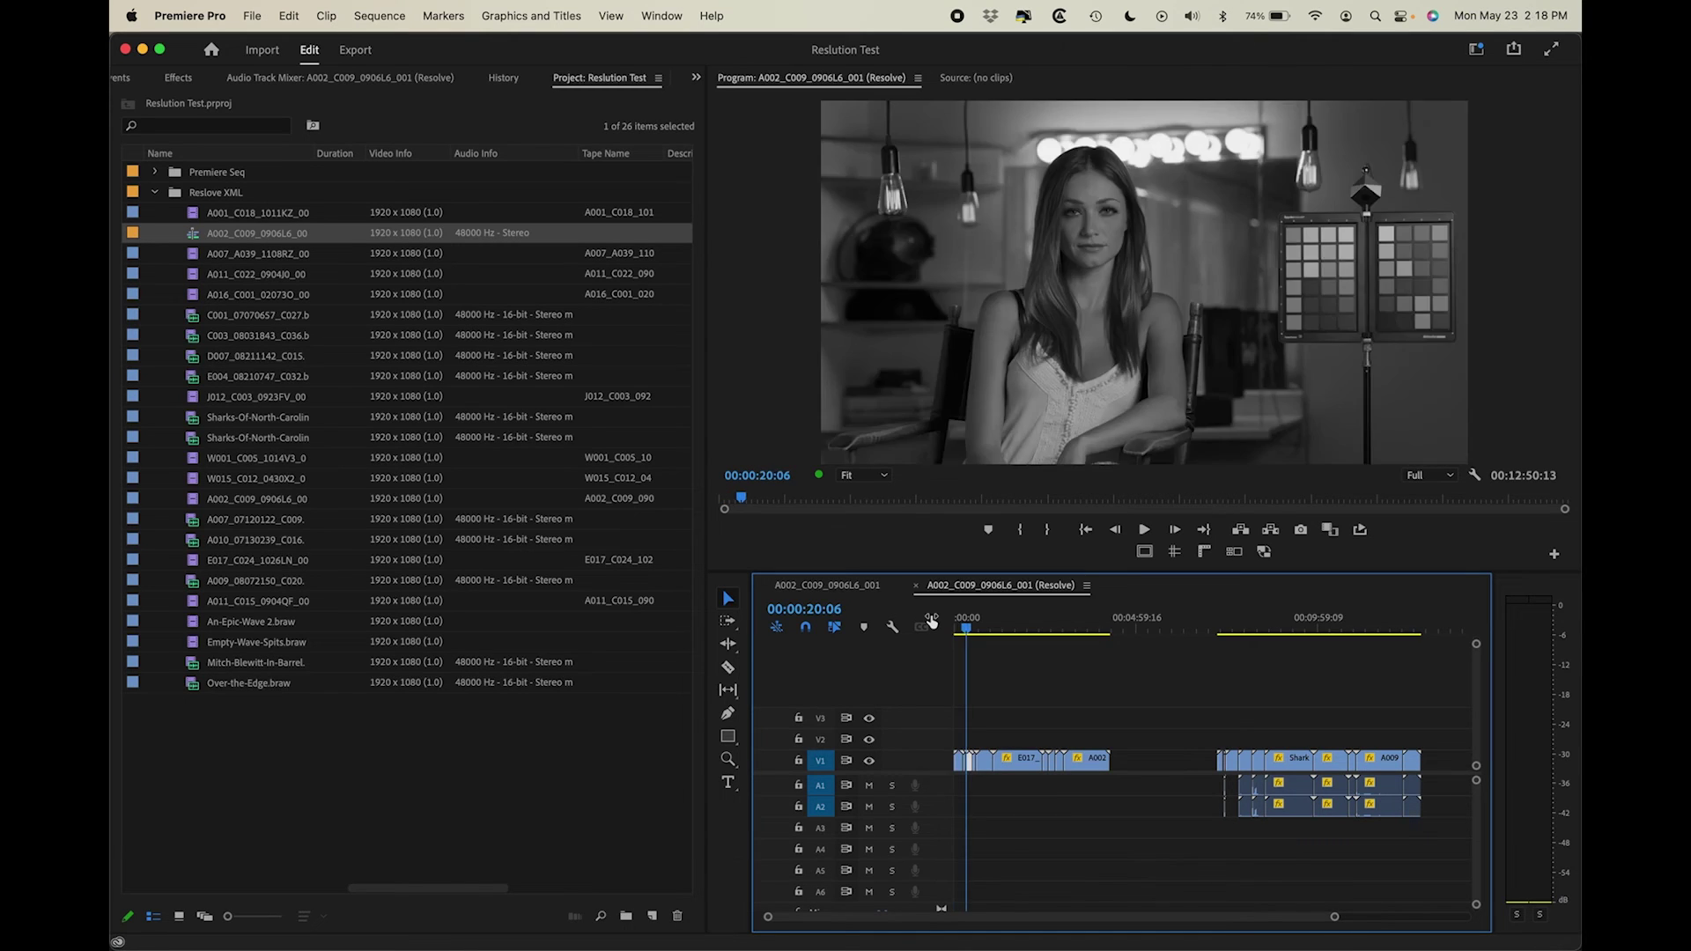